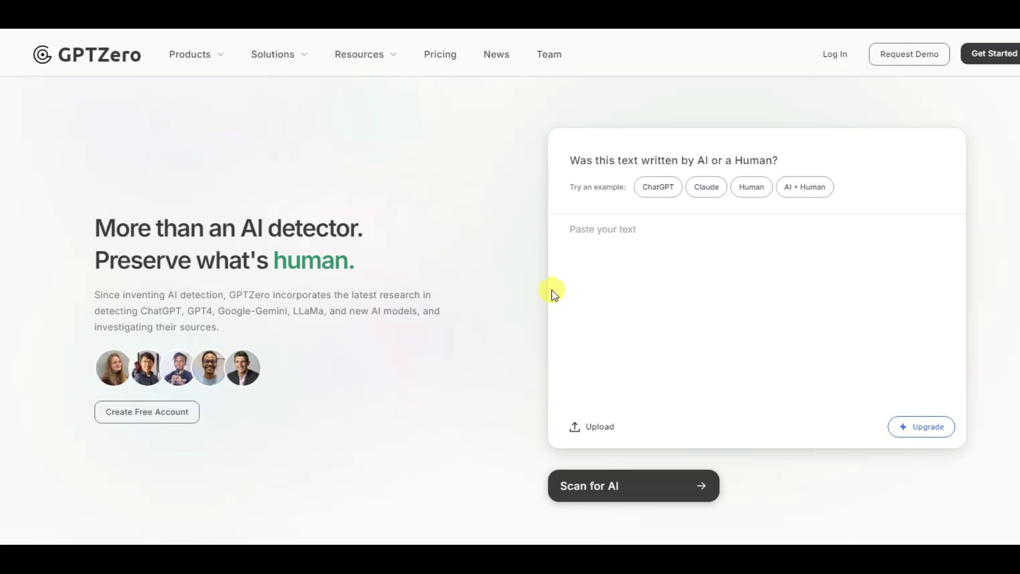
- Paste the copied investing text into GPTZero, scan it for AI and review the highlighted document
{"action": "right_click", "coordinate": [621, 235]}
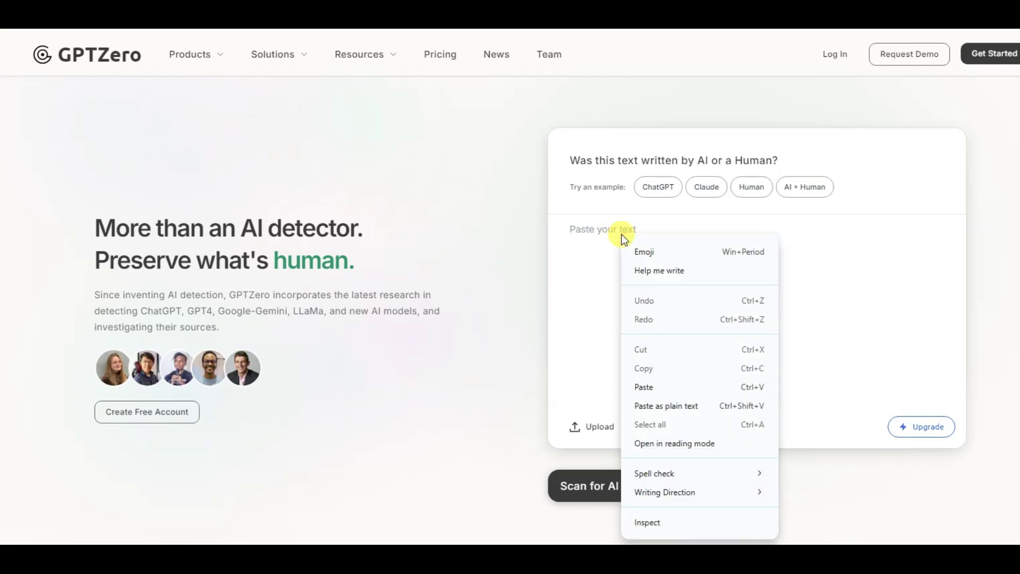
{"action": "left_click", "coordinate": [631, 343]}
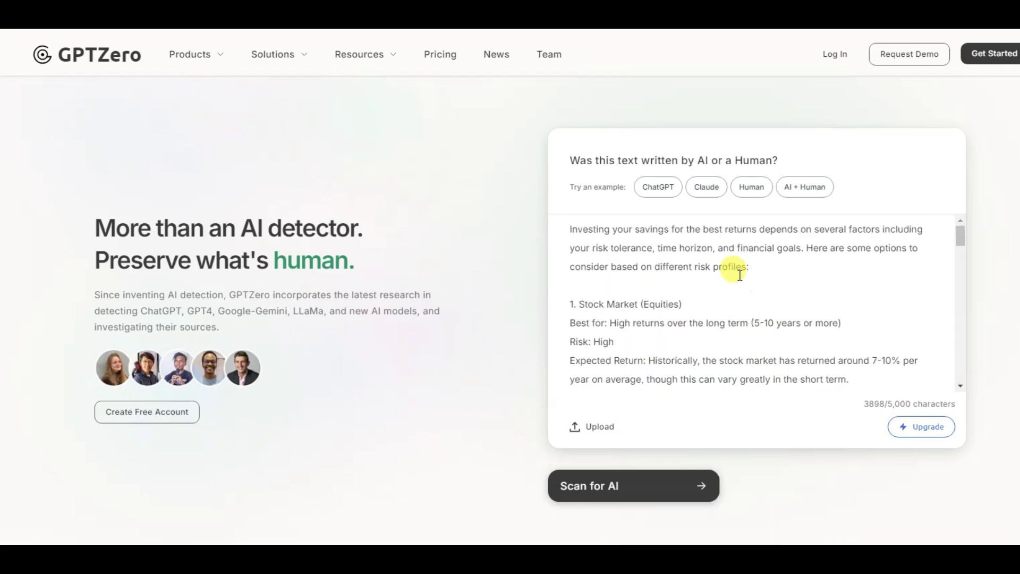
{"action": "scroll", "coordinate": [739, 274], "scroll_direction": "down", "scroll_amount": 1}
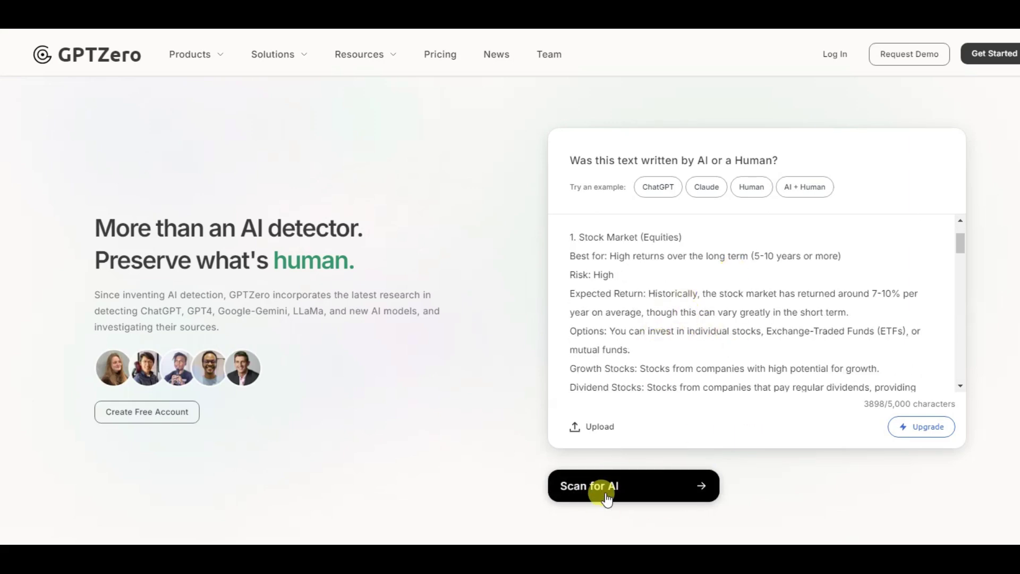
{"action": "left_click", "coordinate": [626, 487]}
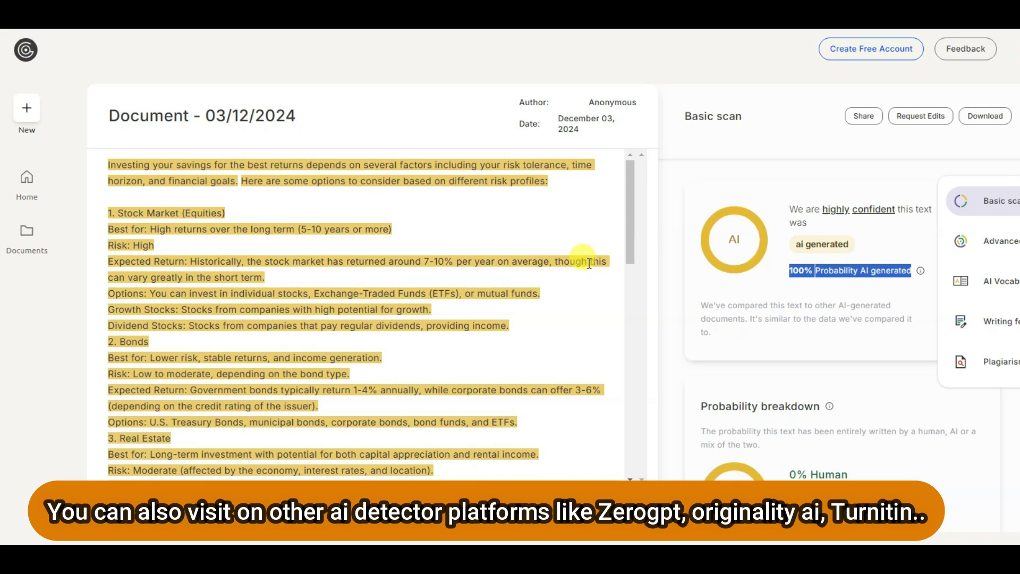
{"action": "scroll", "coordinate": [584, 271], "scroll_direction": "down", "scroll_amount": 6}
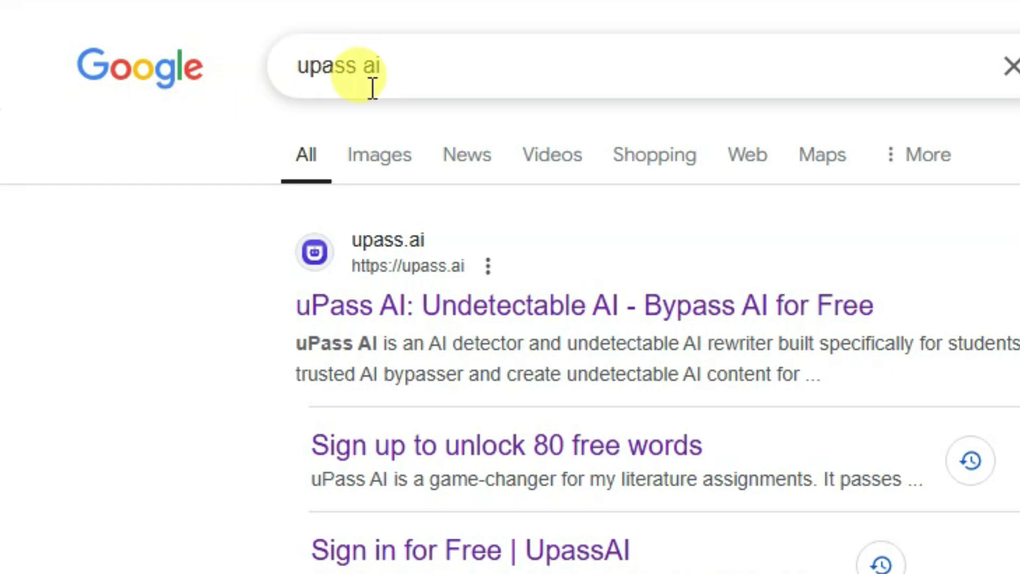
- Open the uPass AI website from the search results and look over its humanizer tool, student reviews and FAQs
{"action": "left_click", "coordinate": [369, 309]}
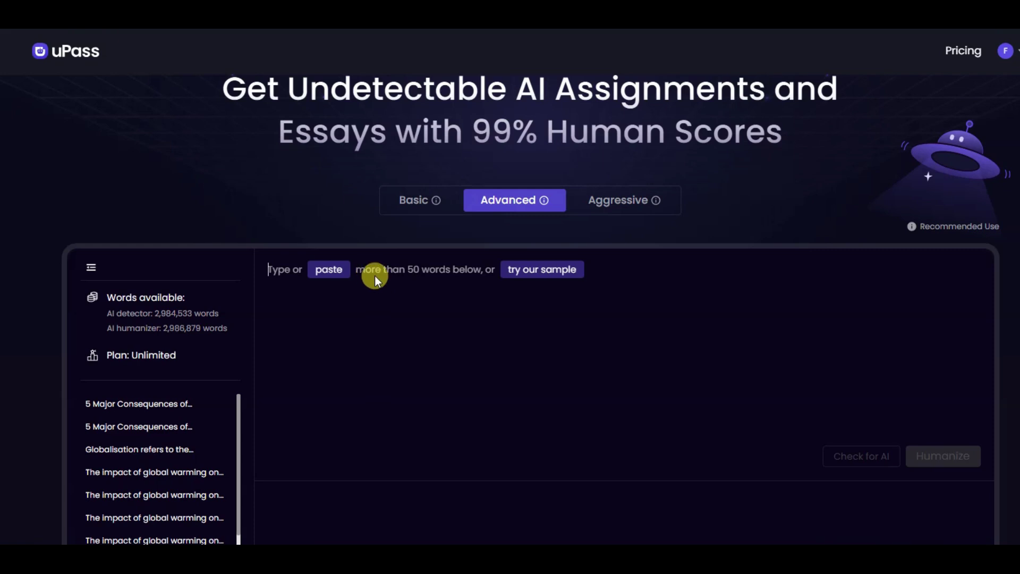
{"action": "scroll", "coordinate": [908, 280], "scroll_direction": "down", "scroll_amount": 1}
{"action": "scroll", "coordinate": [946, 308], "scroll_direction": "down", "scroll_amount": 1}
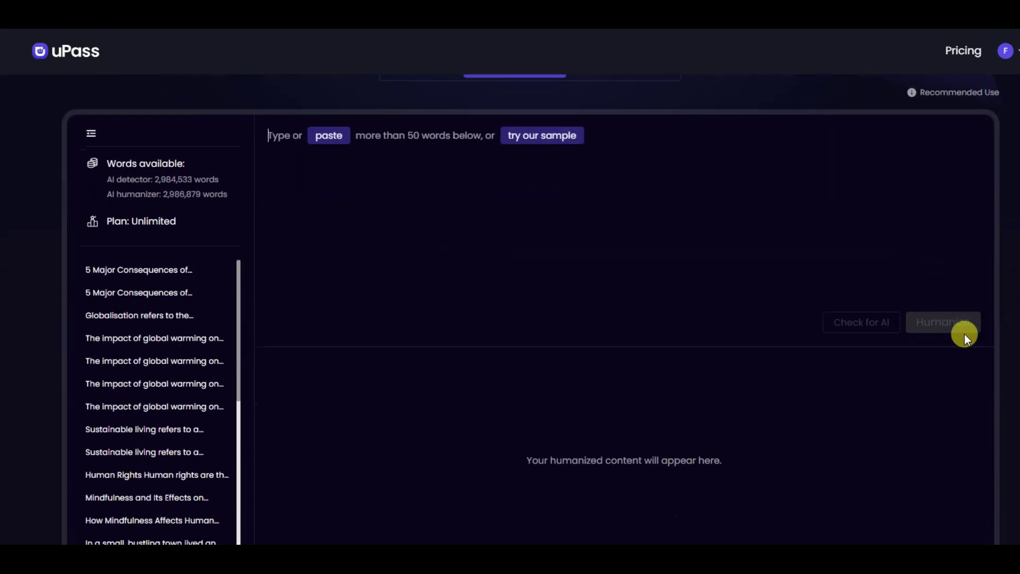
{"action": "scroll", "coordinate": [933, 342], "scroll_direction": "up", "scroll_amount": 3}
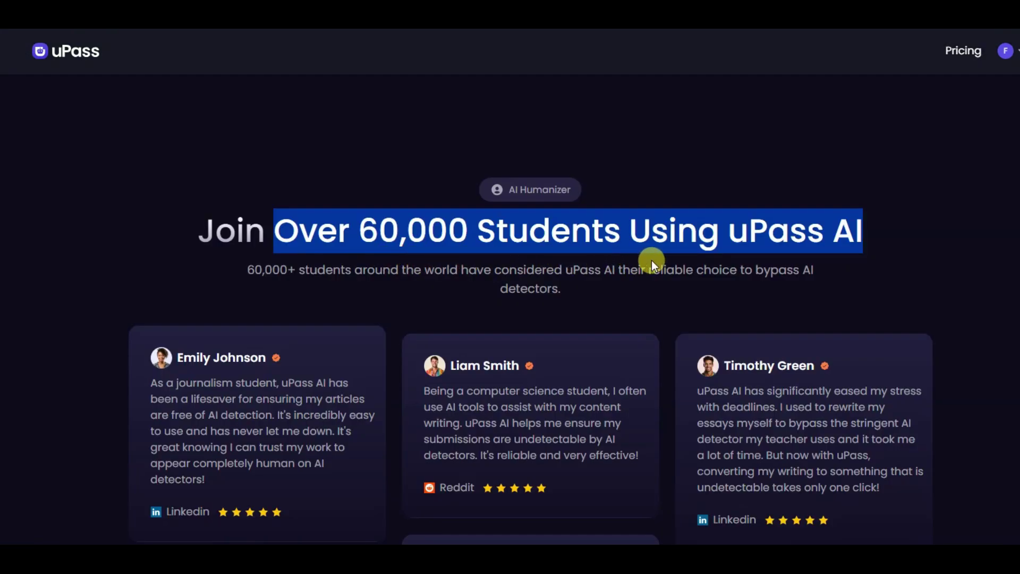
{"action": "scroll", "coordinate": [765, 217], "scroll_direction": "down", "scroll_amount": 10}
{"action": "scroll", "coordinate": [766, 215], "scroll_direction": "up", "scroll_amount": 3}
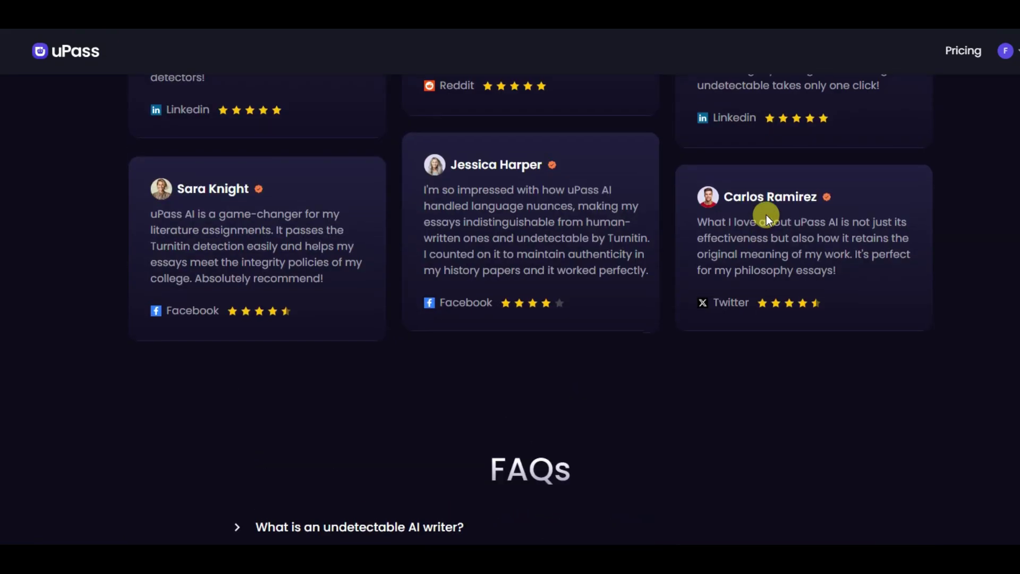
{"action": "scroll", "coordinate": [759, 229], "scroll_direction": "down", "scroll_amount": 4}
{"action": "scroll", "coordinate": [765, 255], "scroll_direction": "up", "scroll_amount": 15}
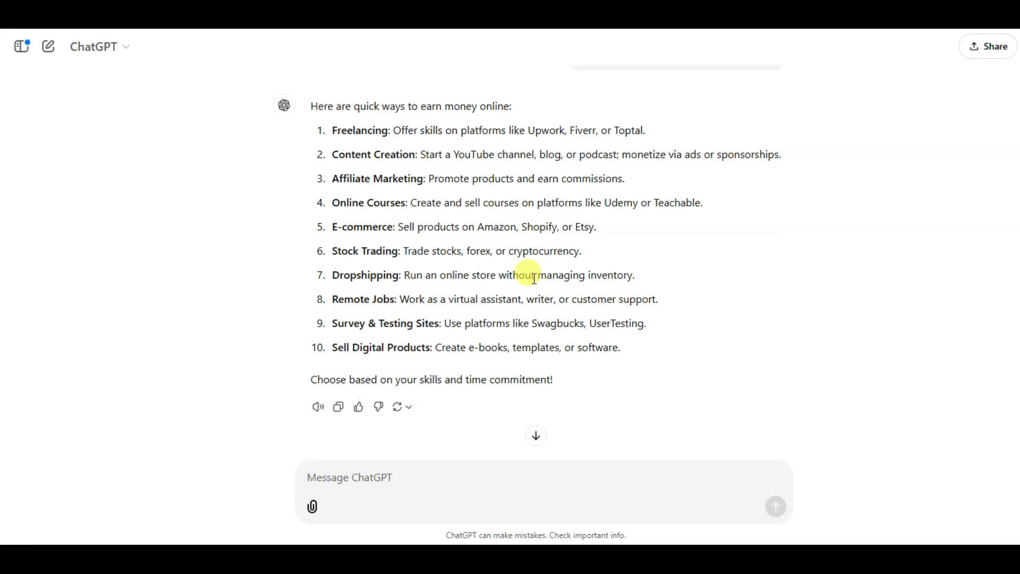
- Copy ChatGPT's answer about quick ways to earn money online and scan it in GPTZero
{"action": "left_click", "coordinate": [338, 403]}
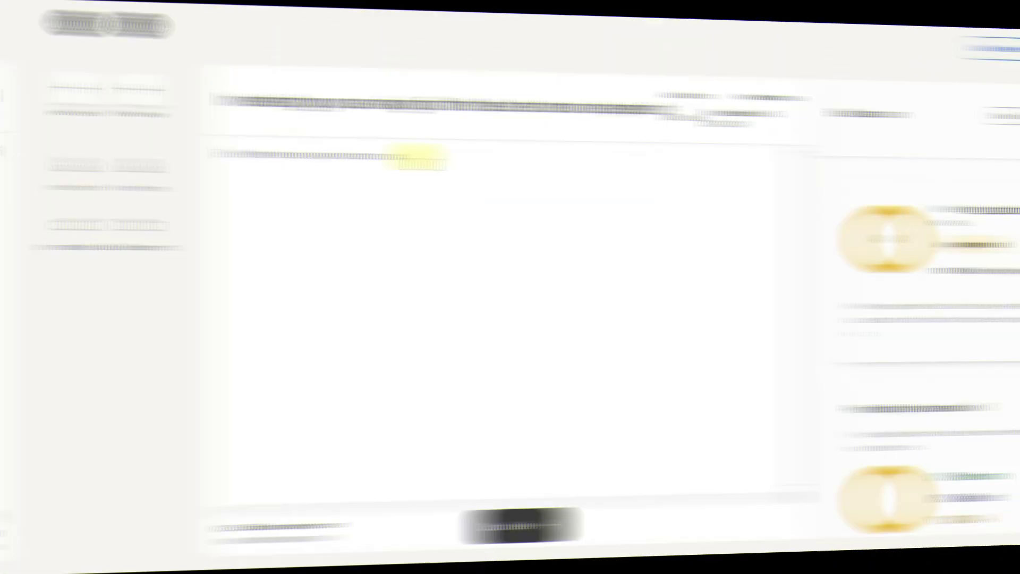
{"action": "right_click", "coordinate": [242, 167]}
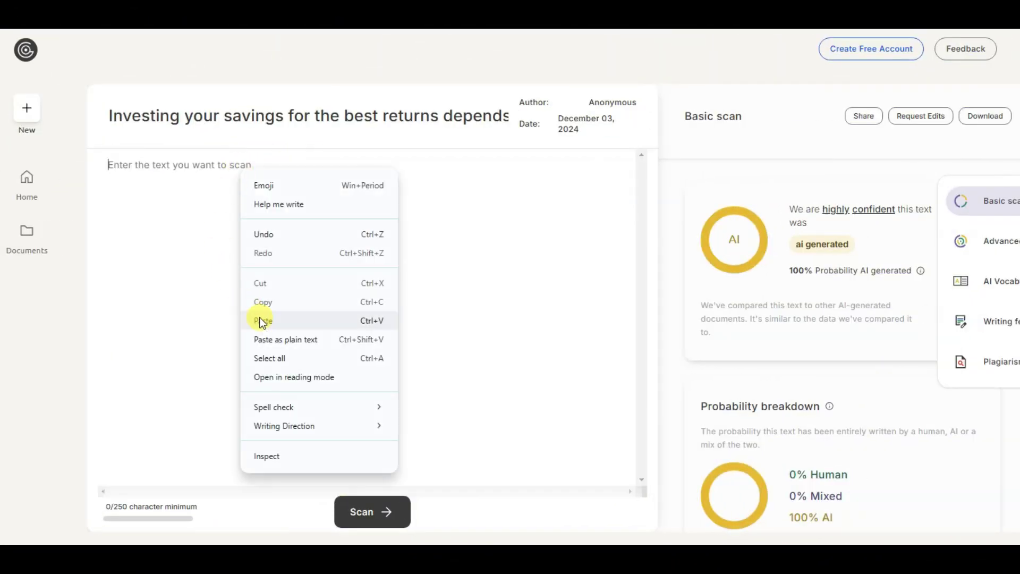
{"action": "left_click", "coordinate": [273, 319]}
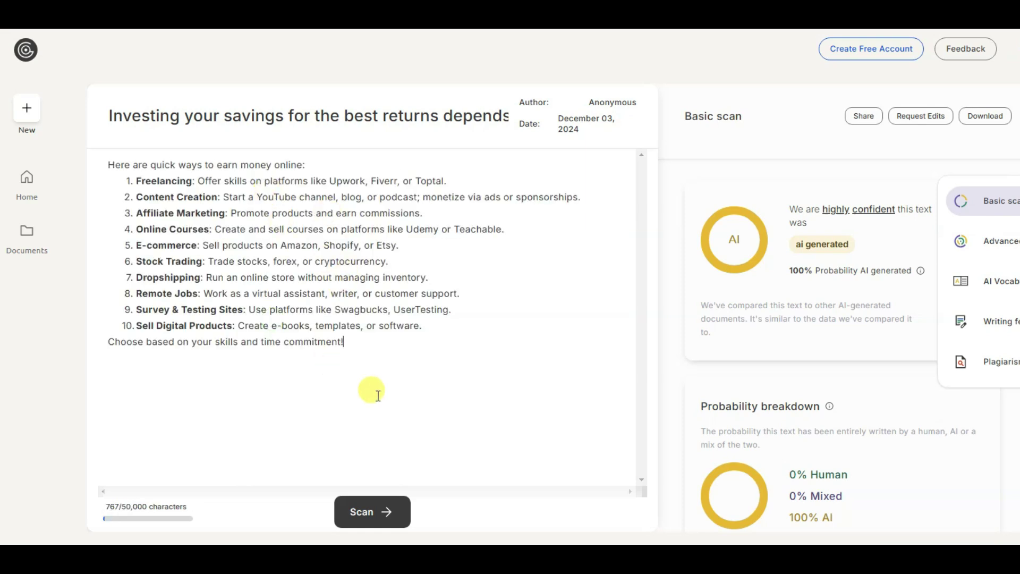
{"action": "left_click", "coordinate": [372, 512]}
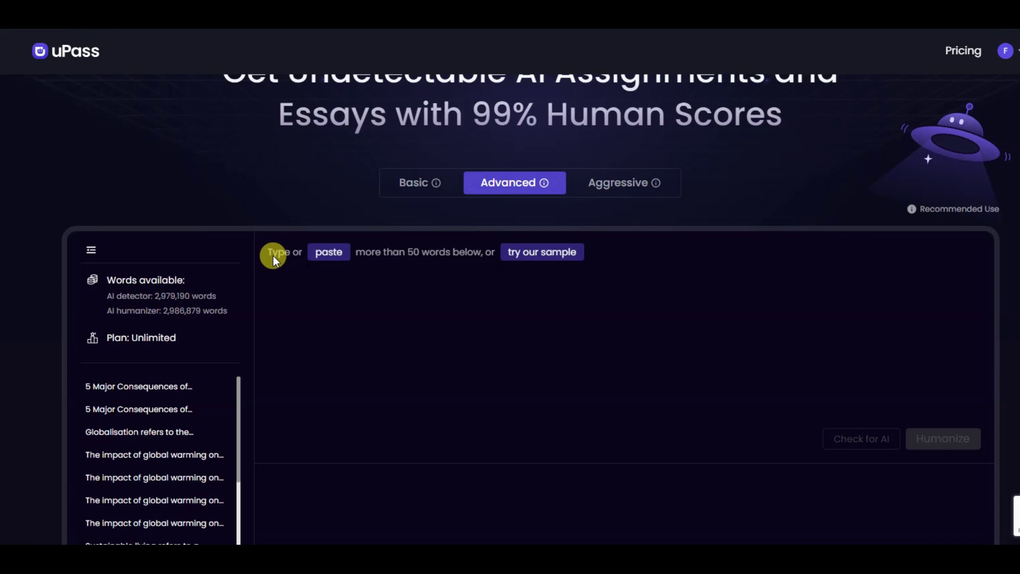
- Paste the money-earning answer into uPass in Advanced mode, check it for AI and close the results after reading them
{"action": "key", "text": "ctrl+v"}
{"action": "left_click", "coordinate": [872, 448]}
{"action": "left_click", "coordinate": [862, 445]}
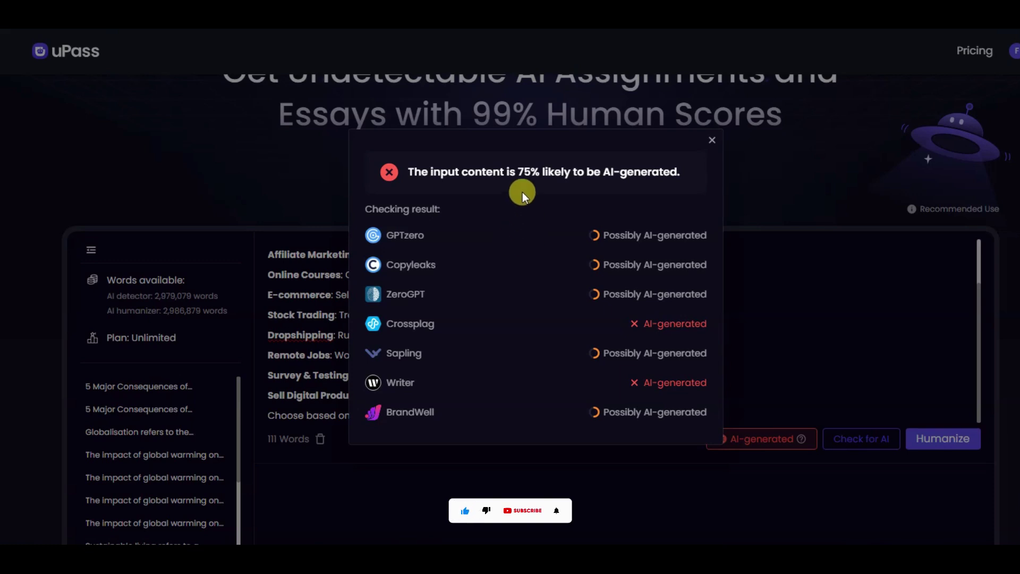
{"action": "left_click_drag", "start_coordinate": [516, 171], "coordinate": [674, 169]}
{"action": "left_click", "coordinate": [712, 141]}
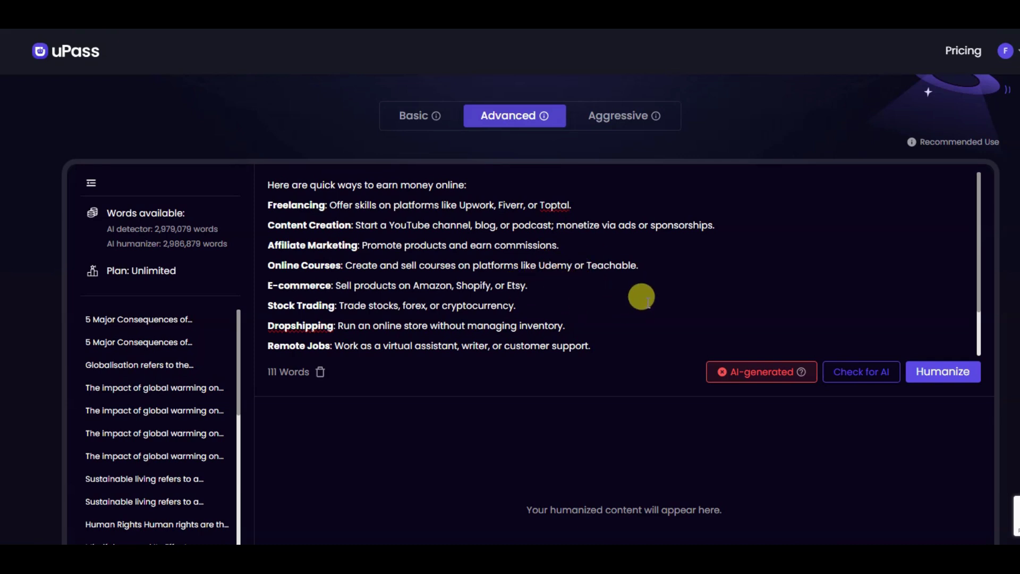
- Humanize the pasted text, dismiss the output check and copy the rewritten text
{"action": "left_click", "coordinate": [958, 378]}
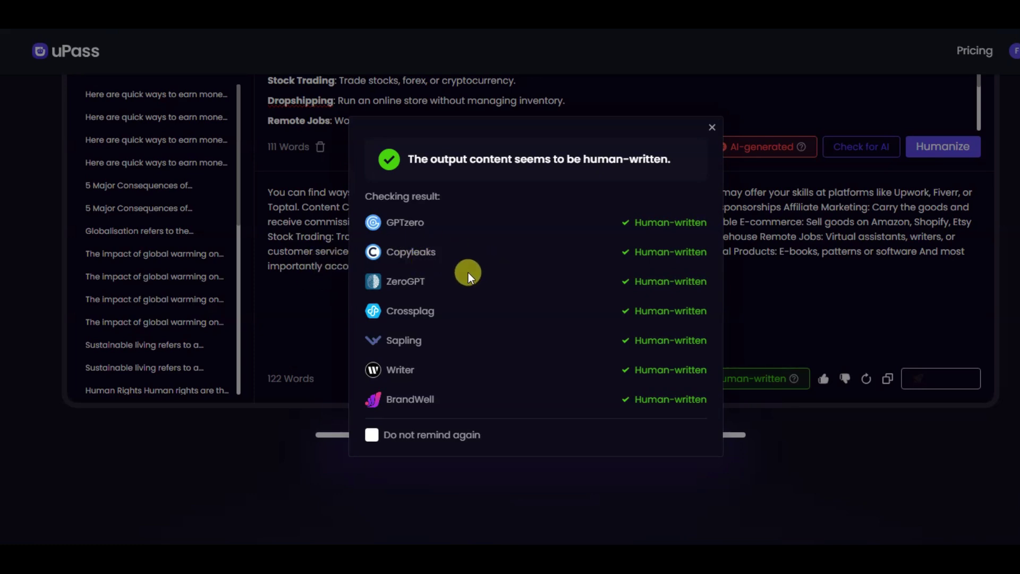
{"action": "left_click", "coordinate": [755, 319]}
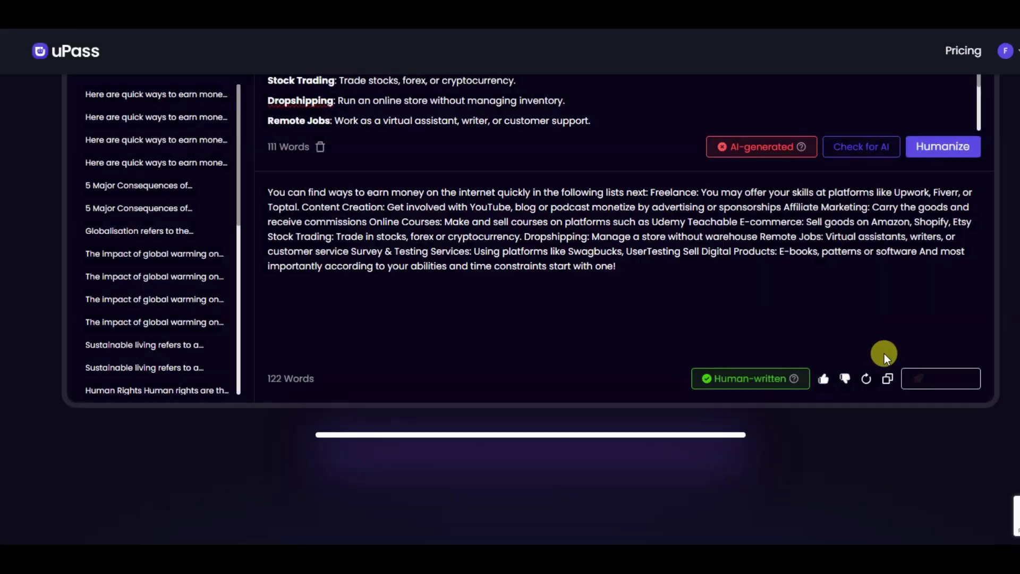
{"action": "left_click", "coordinate": [885, 380]}
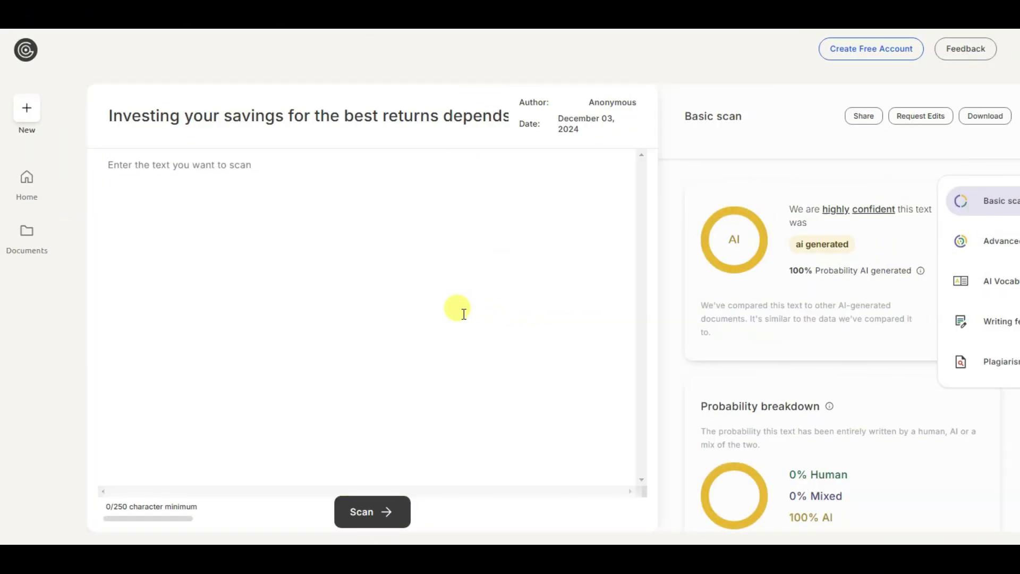
- Paste the humanized text into the empty GPTZero document and scan it
{"action": "right_click", "coordinate": [162, 167]}
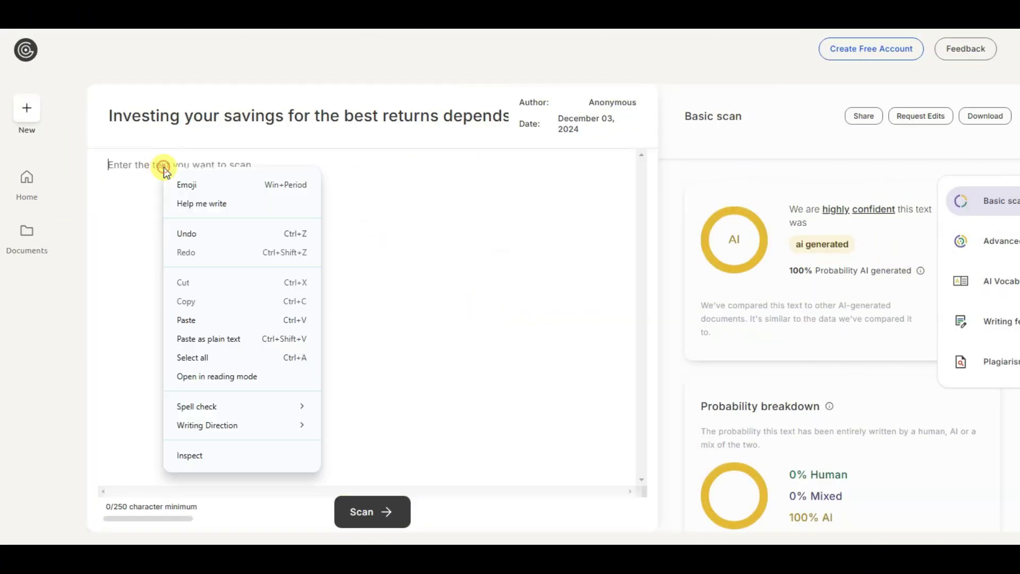
{"action": "left_click", "coordinate": [193, 320]}
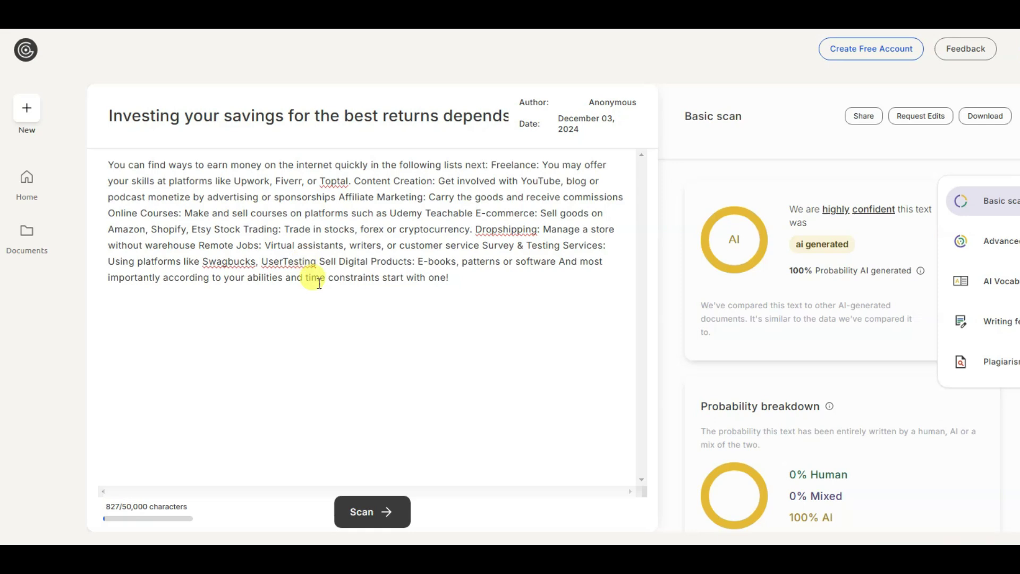
{"action": "left_click", "coordinate": [389, 505]}
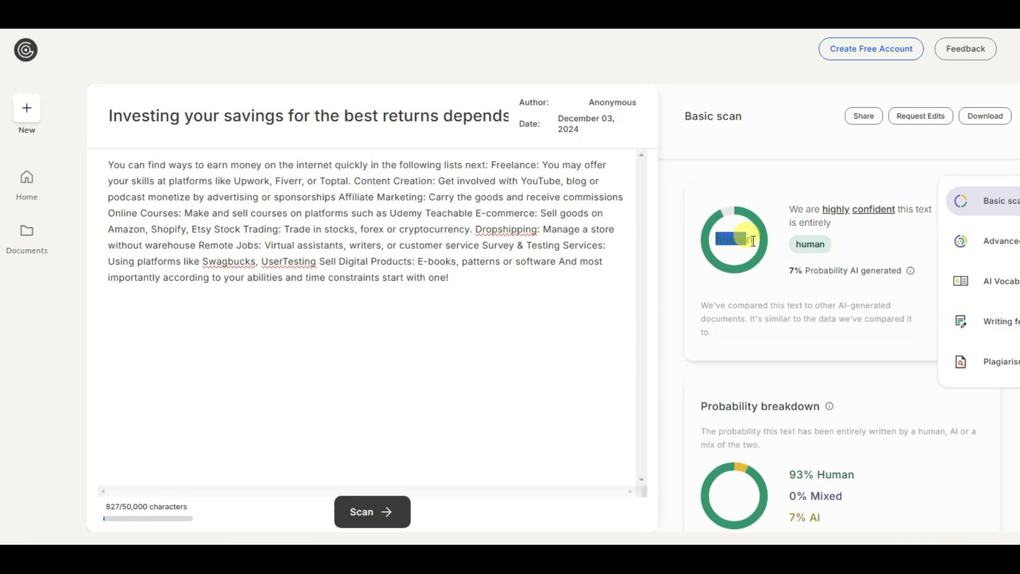
{"action": "left_click", "coordinate": [494, 295]}
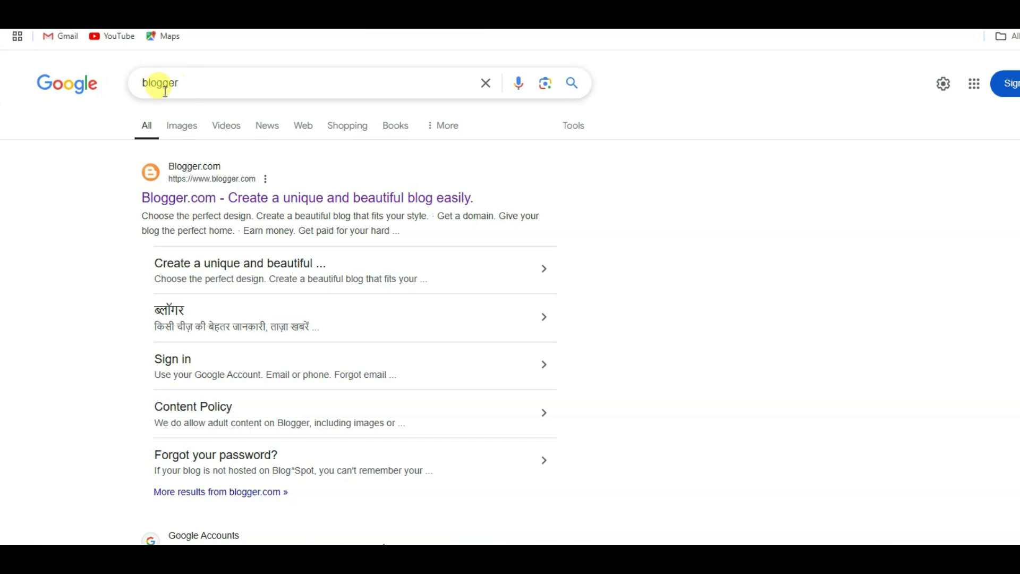
- Open Blogger.com from the search results and start creating a blog
{"action": "left_click", "coordinate": [261, 197]}
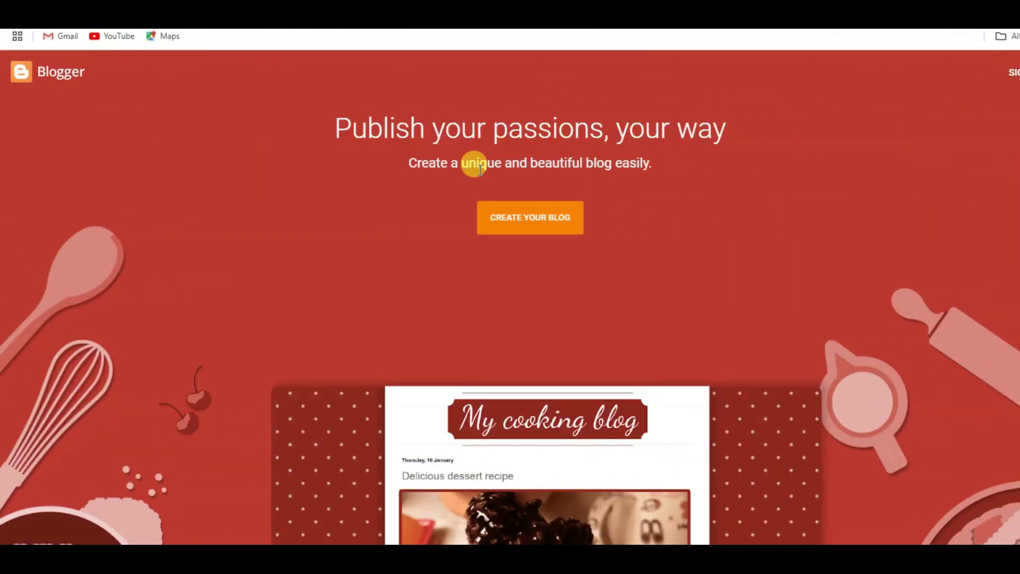
{"action": "left_click", "coordinate": [566, 222]}
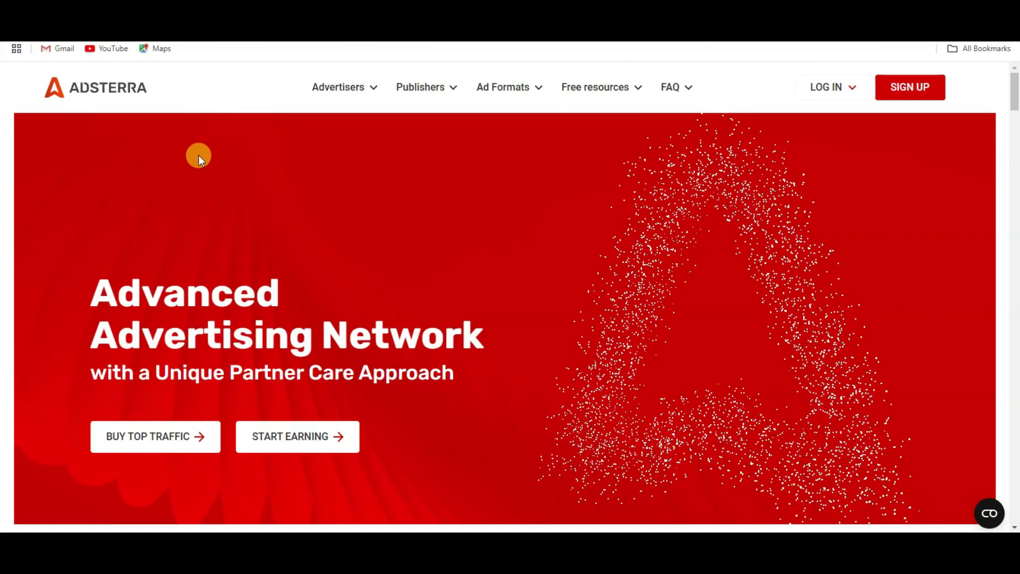
- On the Adsterra site, open the publisher sign-up form and go through its Login and Password fields, leaving them blank
{"action": "left_click", "coordinate": [311, 437]}
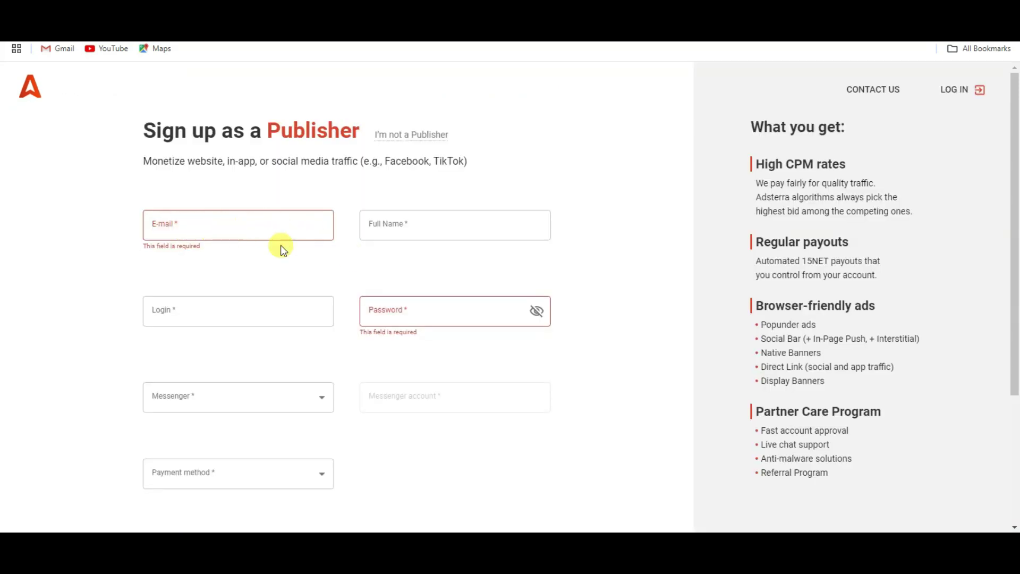
{"action": "scroll", "coordinate": [218, 135], "scroll_direction": "down", "scroll_amount": 3}
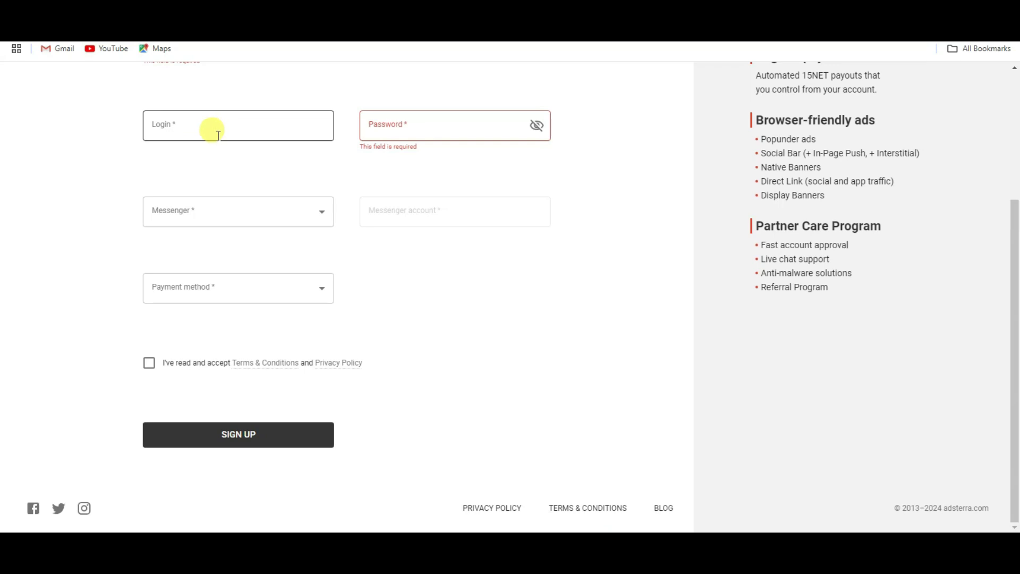
{"action": "left_click", "coordinate": [248, 129]}
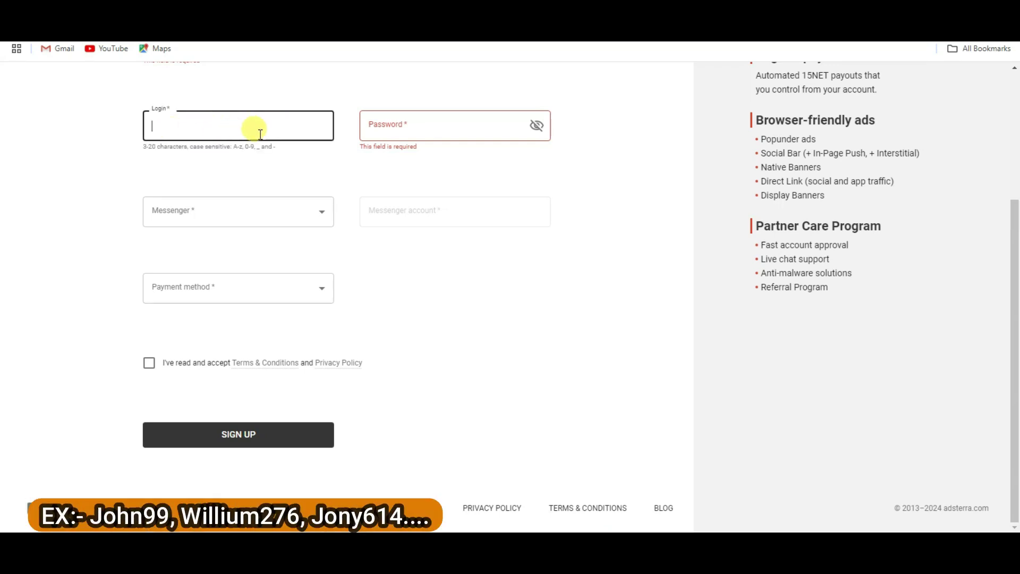
{"action": "left_click", "coordinate": [395, 141]}
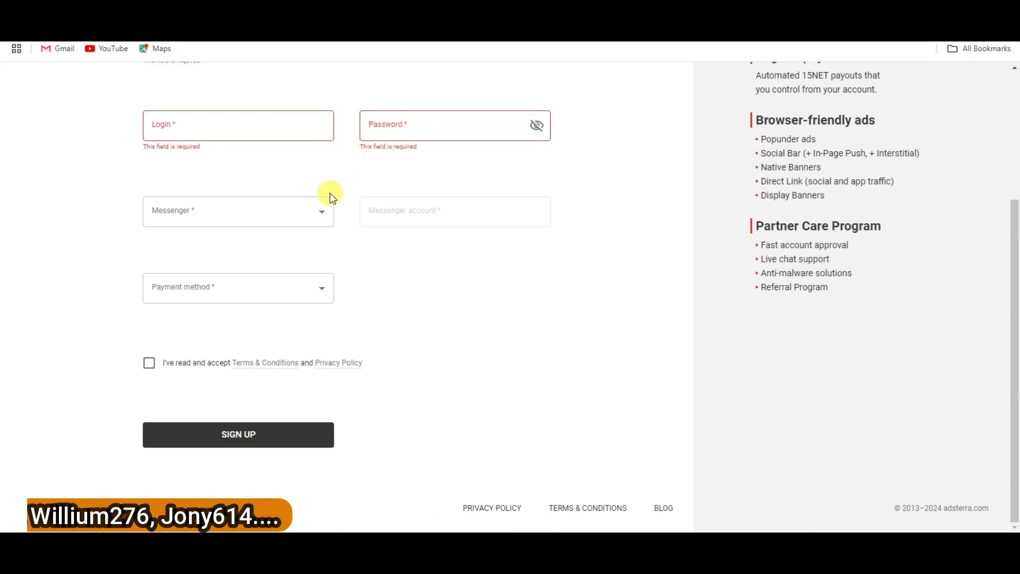
- Choose Instagram as the messenger and PayPal (Hyperwallet) as the payment method in the sign-up form
{"action": "left_click", "coordinate": [310, 217]}
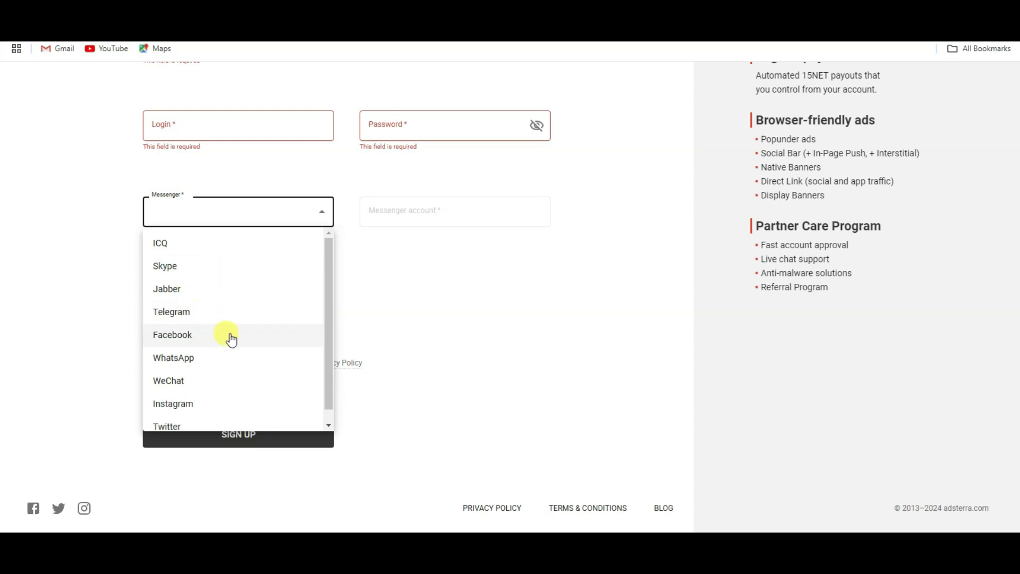
{"action": "left_click", "coordinate": [192, 402]}
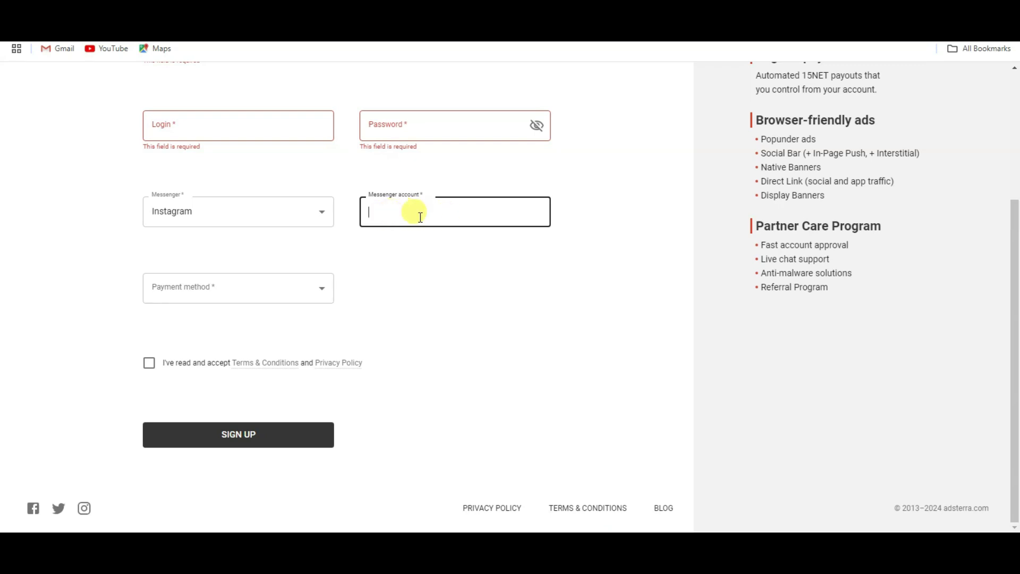
{"action": "left_click", "coordinate": [291, 288]}
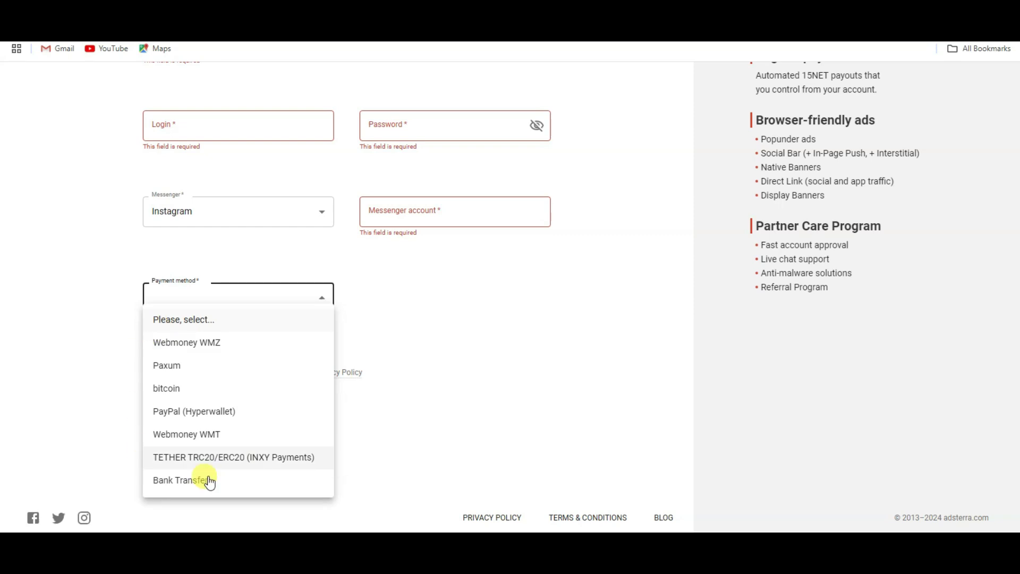
{"action": "left_click", "coordinate": [250, 411]}
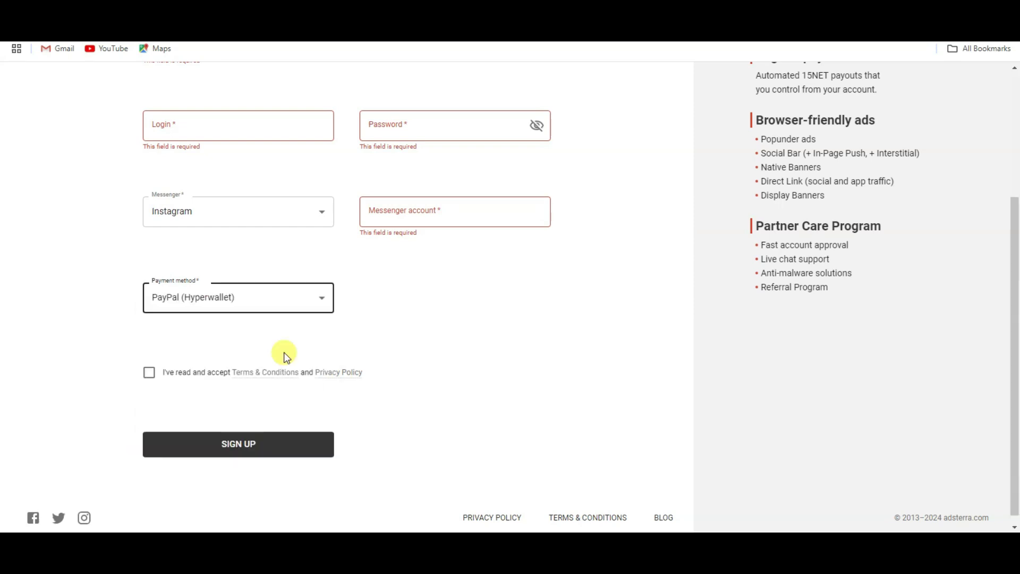
- Accept the Terms & Conditions and Privacy Policy and submit the publisher sign-up
{"action": "left_click", "coordinate": [149, 374]}
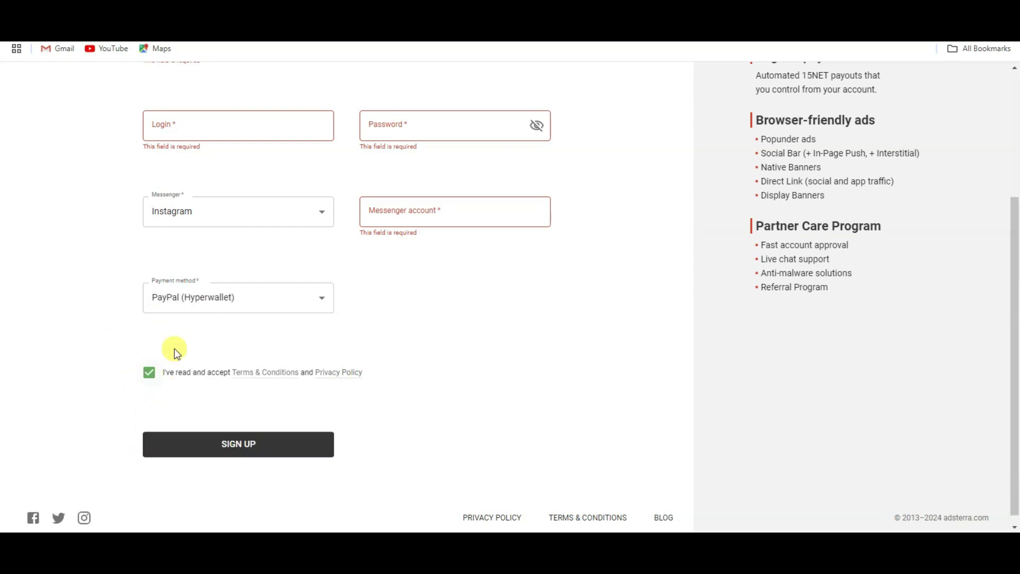
{"action": "left_click", "coordinate": [239, 452]}
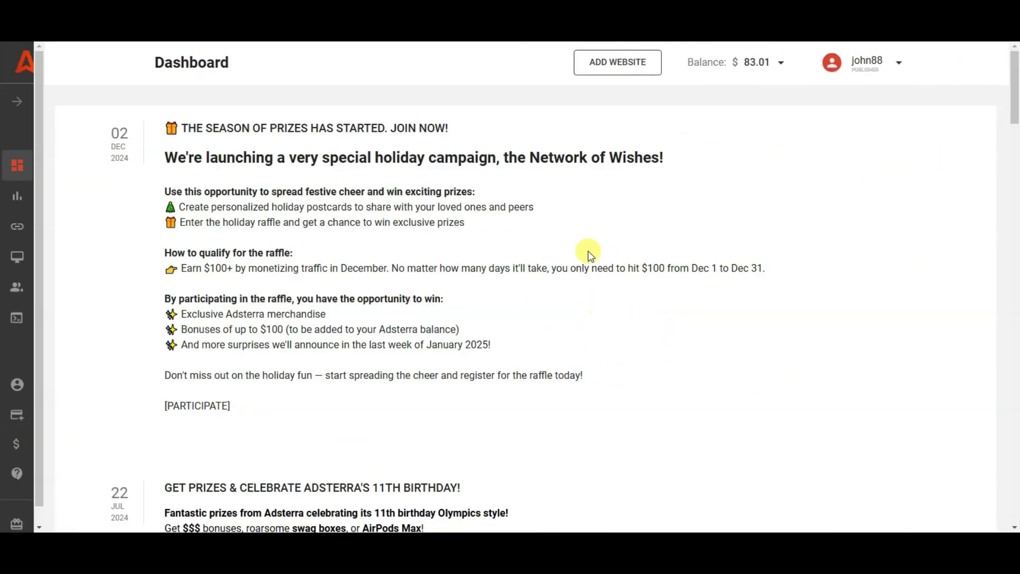
- Add the sportstrendingnews24 Blogspot site to Adsterra as Sport Streaming, choosing a Banner 468x60 ad unit and removing erotic ads
{"action": "left_click", "coordinate": [608, 68]}
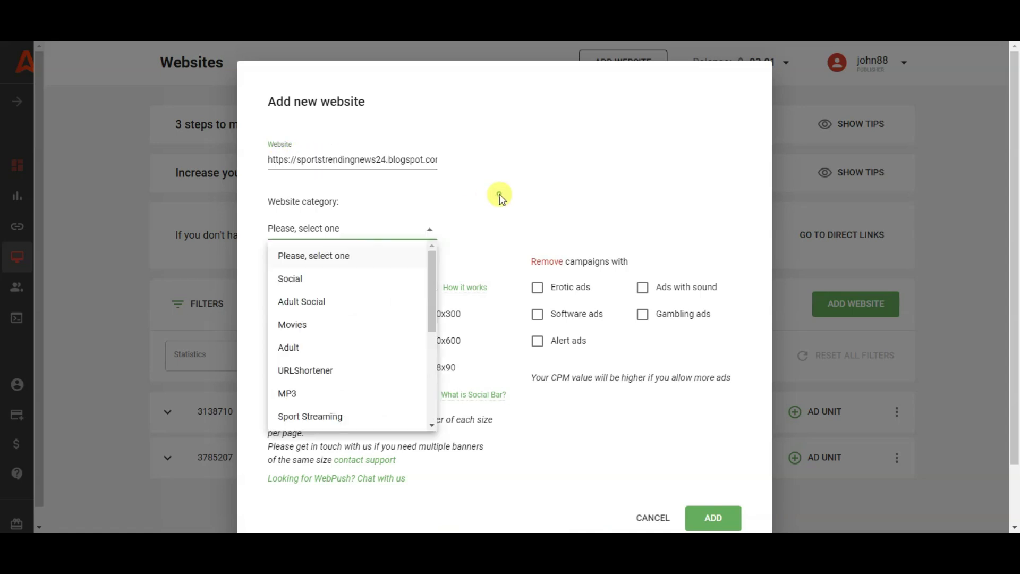
{"action": "left_click", "coordinate": [496, 195]}
{"action": "left_click", "coordinate": [371, 231]}
{"action": "left_click", "coordinate": [310, 416]}
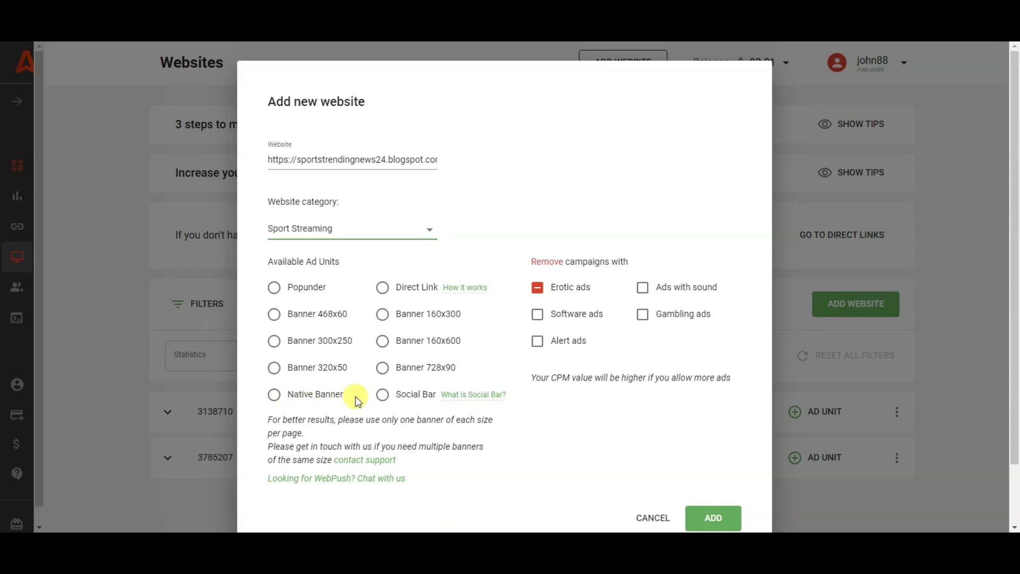
{"action": "left_click", "coordinate": [274, 314]}
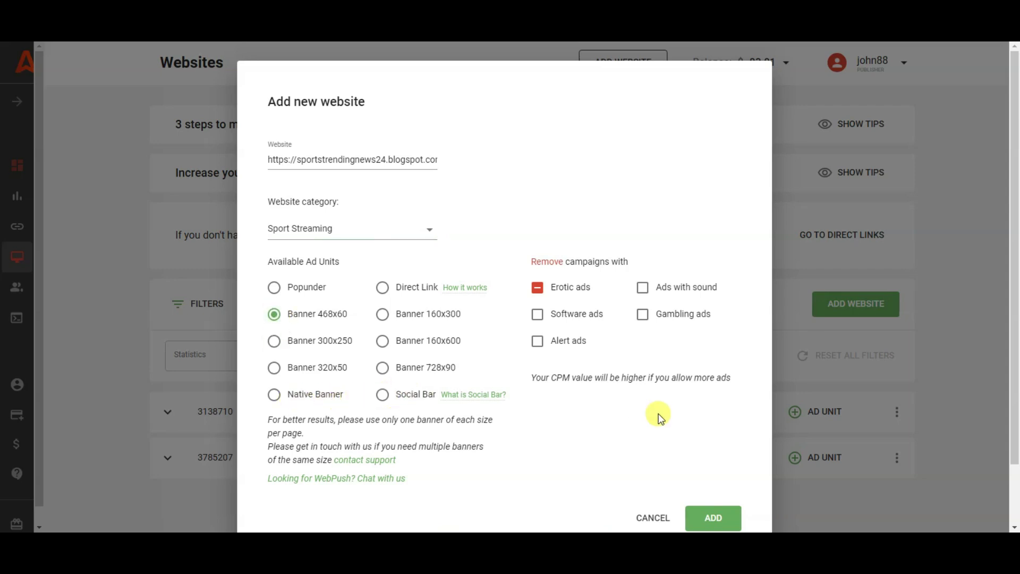
{"action": "left_click", "coordinate": [727, 518]}
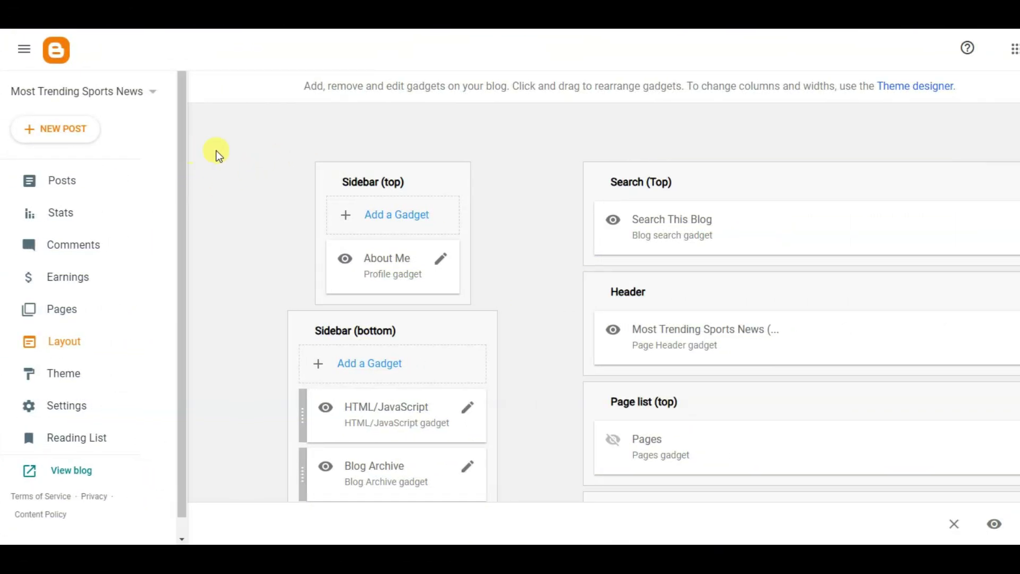
- In Blogger, create a new post titled "How to Earn Money Online From Home" and enter "How To Earn Money Online From Home" in its body
{"action": "left_click", "coordinate": [63, 130]}
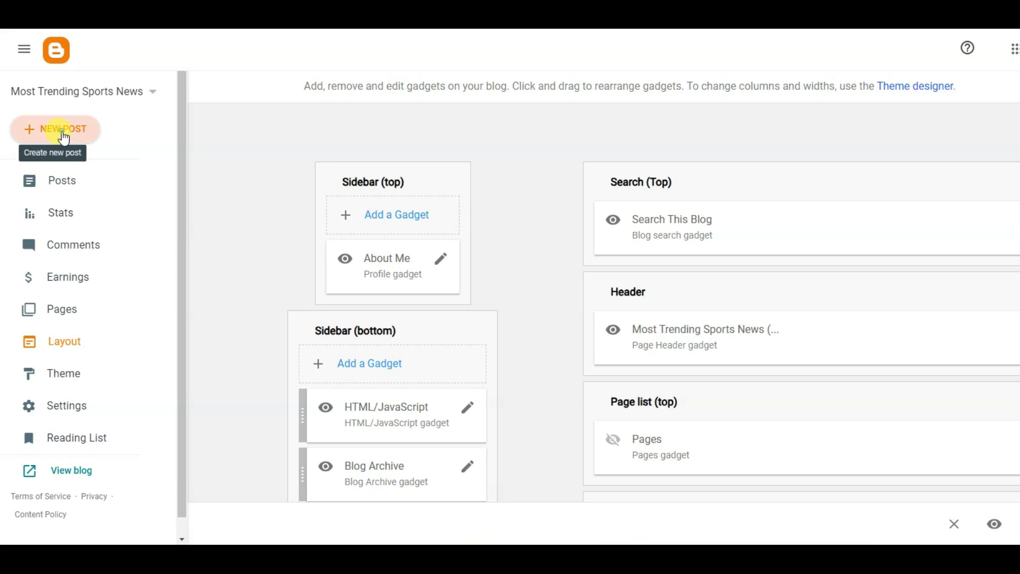
{"action": "left_click", "coordinate": [133, 102]}
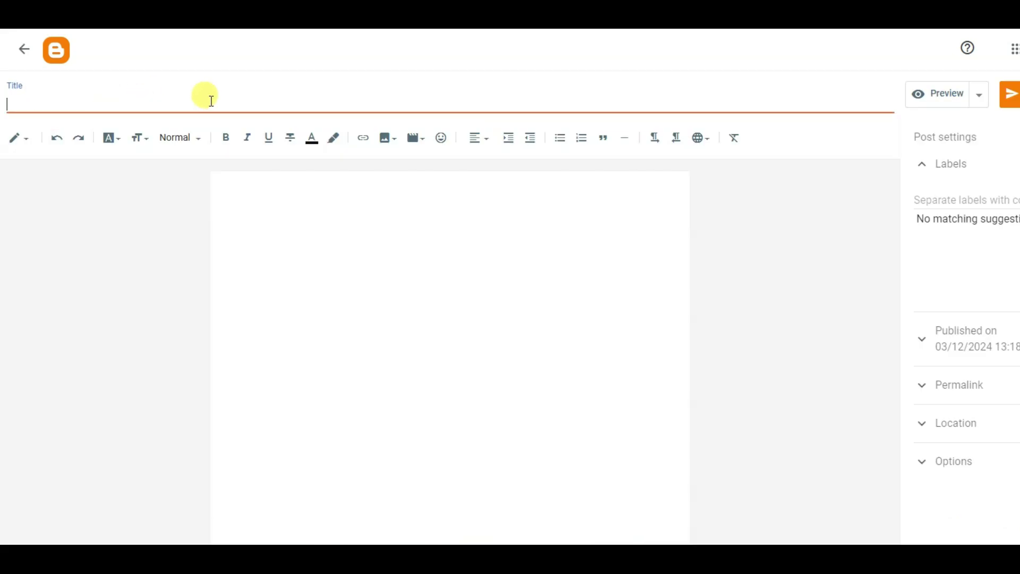
{"action": "type", "text": "How to Earn Money Online From Home"}
{"action": "type", "text": "How To Earn Money Online From Home"}
- Format the first line of the post body as a Heading in the Largest text size
{"action": "left_click_drag", "start_coordinate": [425, 187], "coordinate": [234, 188]}
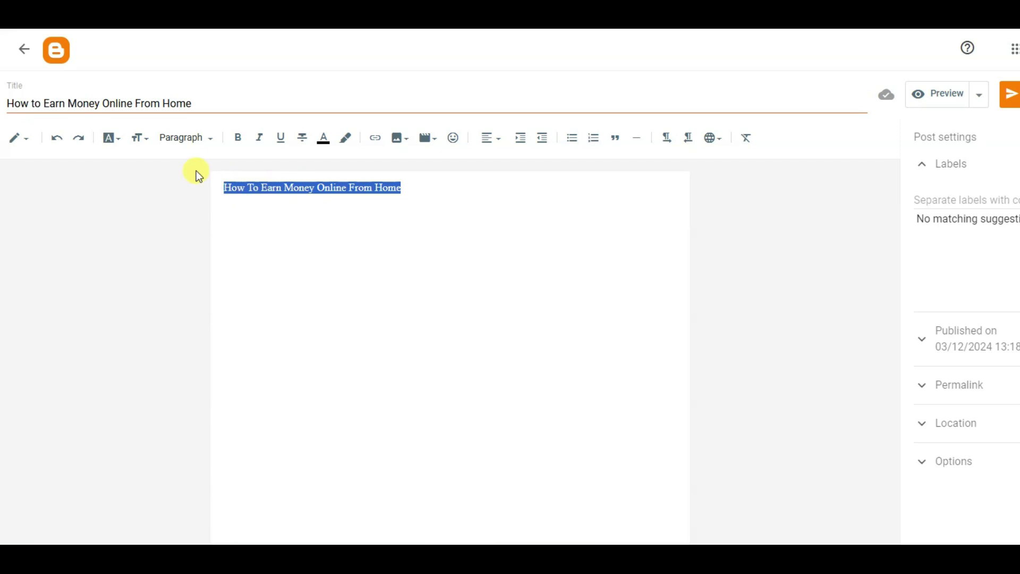
{"action": "left_click", "coordinate": [202, 140]}
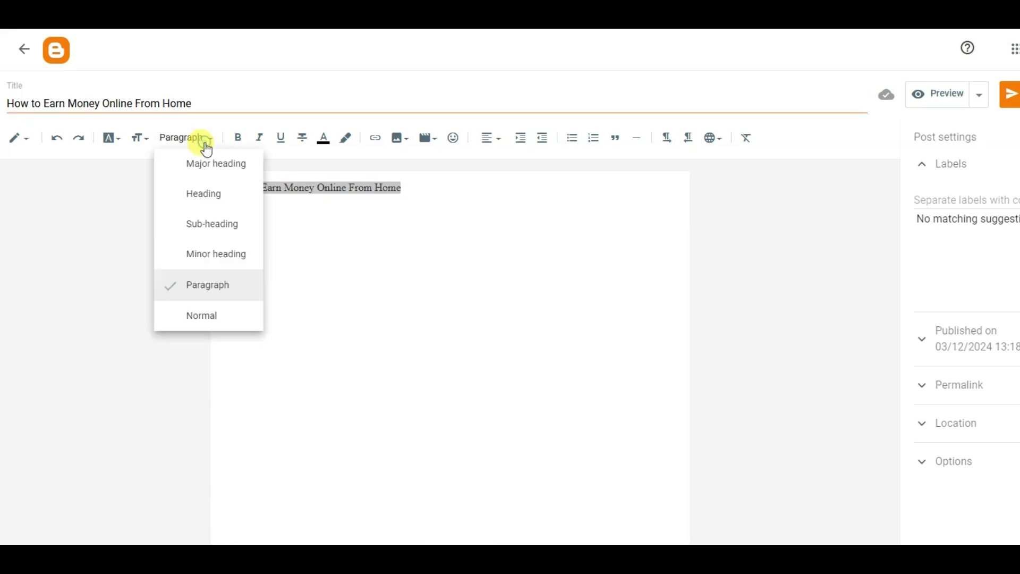
{"action": "left_click", "coordinate": [205, 196]}
{"action": "left_click", "coordinate": [139, 138]}
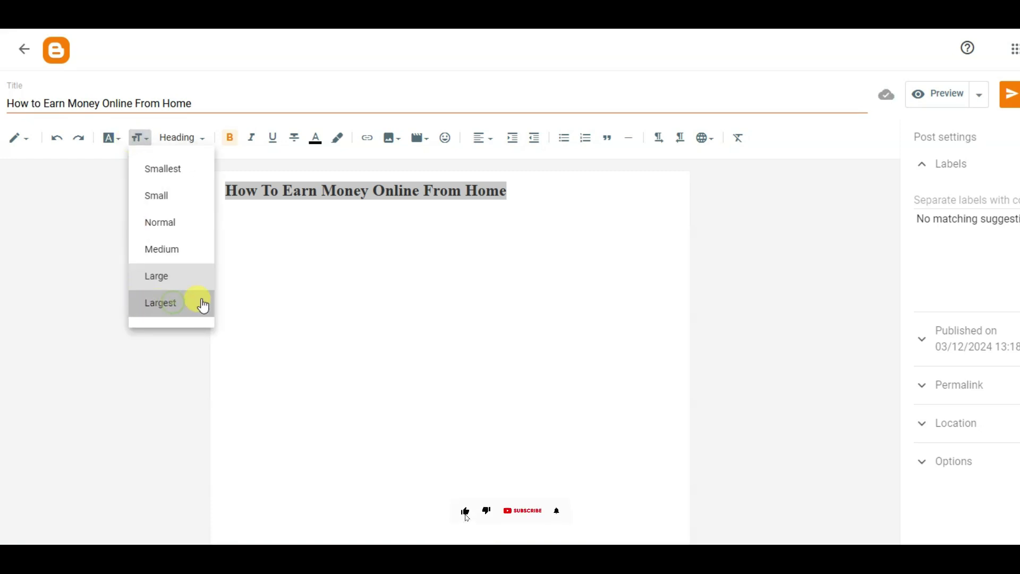
{"action": "left_click", "coordinate": [170, 304]}
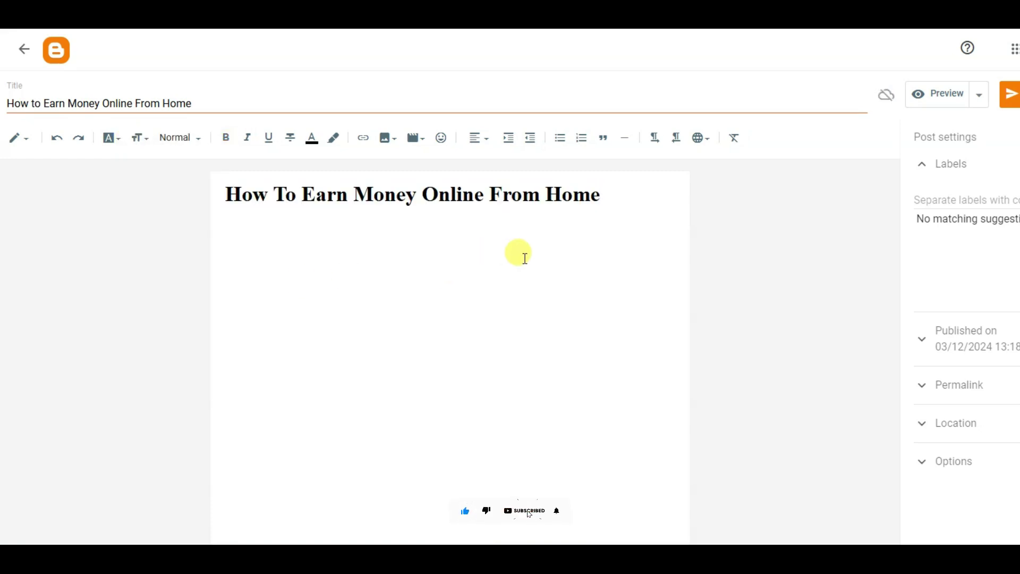
- Upload the money picture from the computer and insert it below the post's heading
{"action": "left_click", "coordinate": [388, 141]}
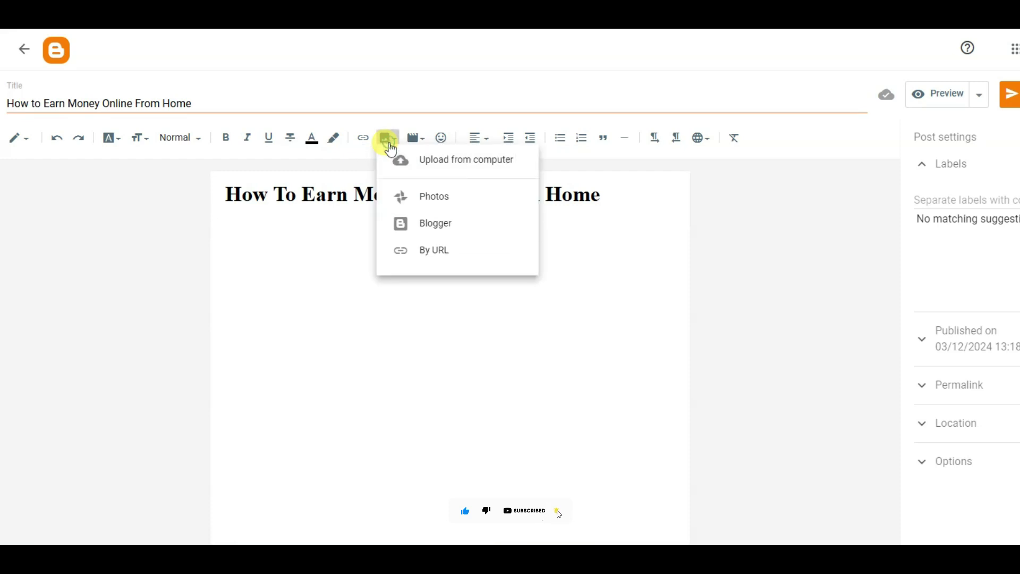
{"action": "left_click", "coordinate": [455, 171]}
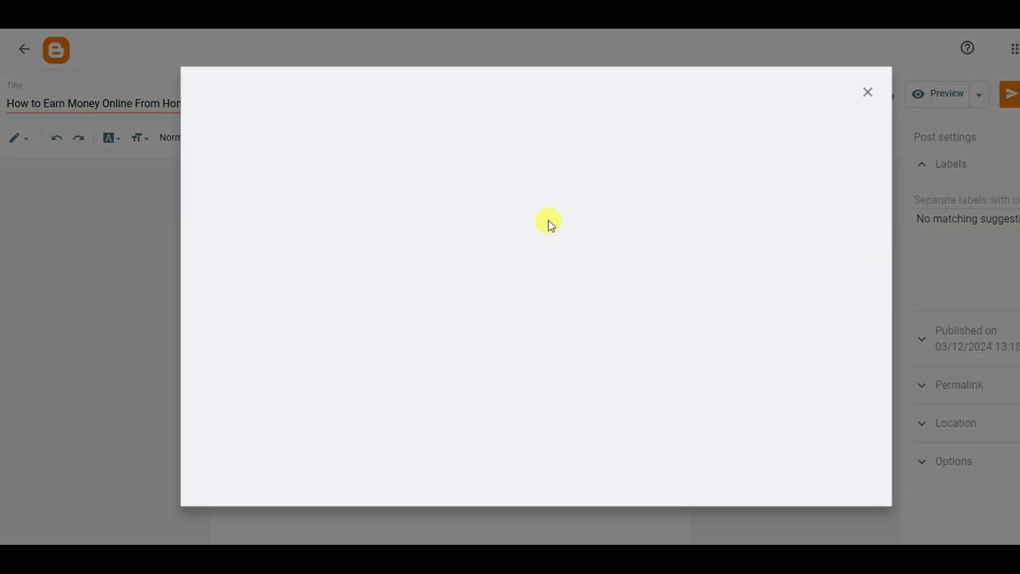
{"action": "left_click", "coordinate": [546, 364]}
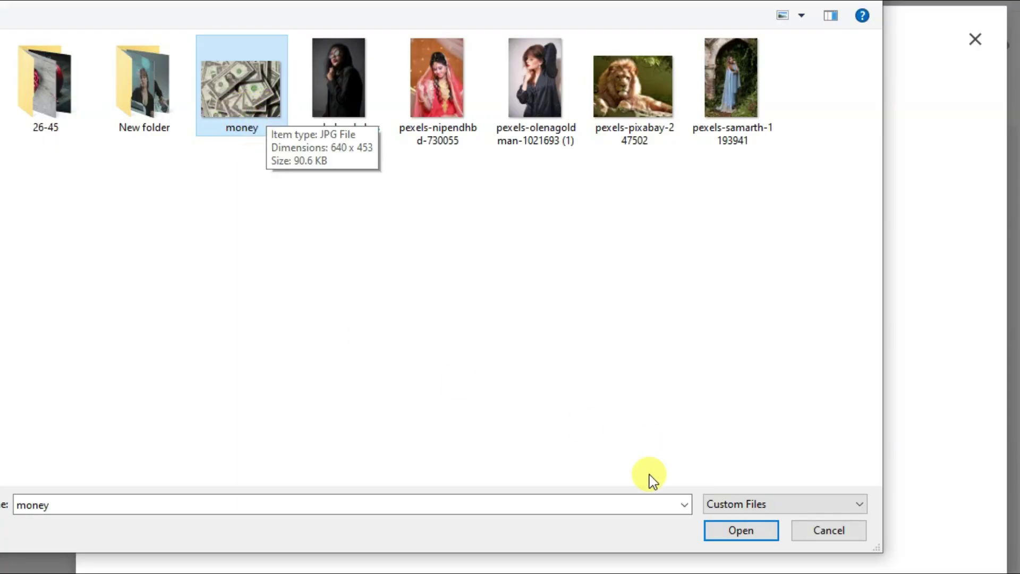
{"action": "left_click", "coordinate": [744, 531]}
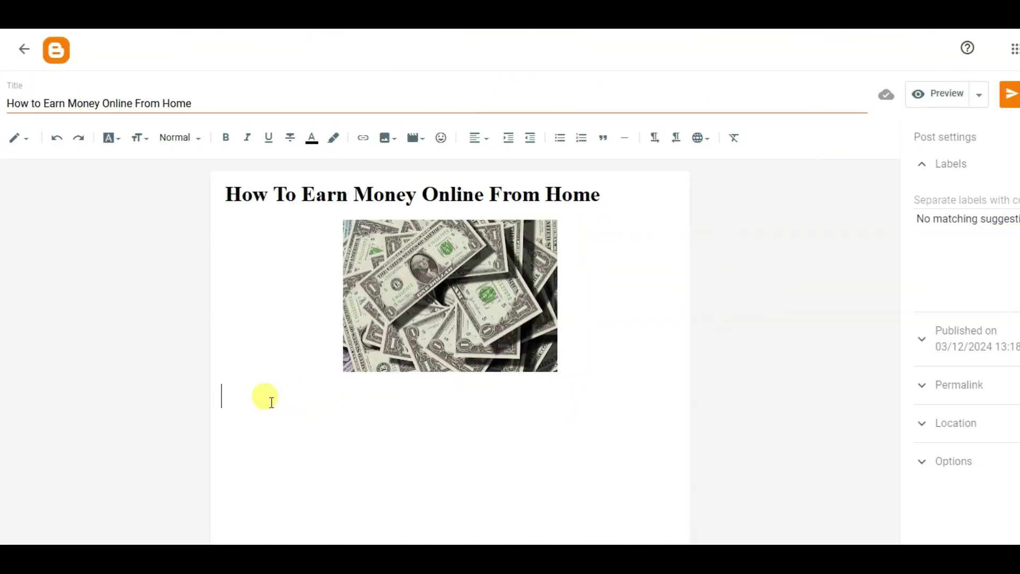
- Paste the humanized article below the picture and format it as larger, separate paragraphs with bold topic names
{"action": "right_click", "coordinate": [272, 402]}
{"action": "left_click", "coordinate": [324, 249]}
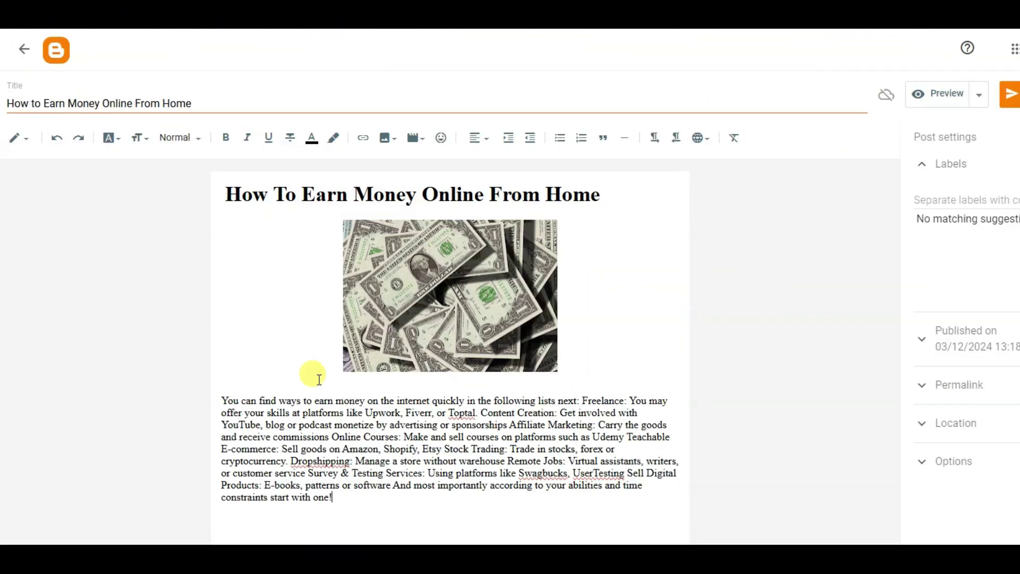
{"action": "left_click_drag", "start_coordinate": [332, 497], "coordinate": [221, 408]}
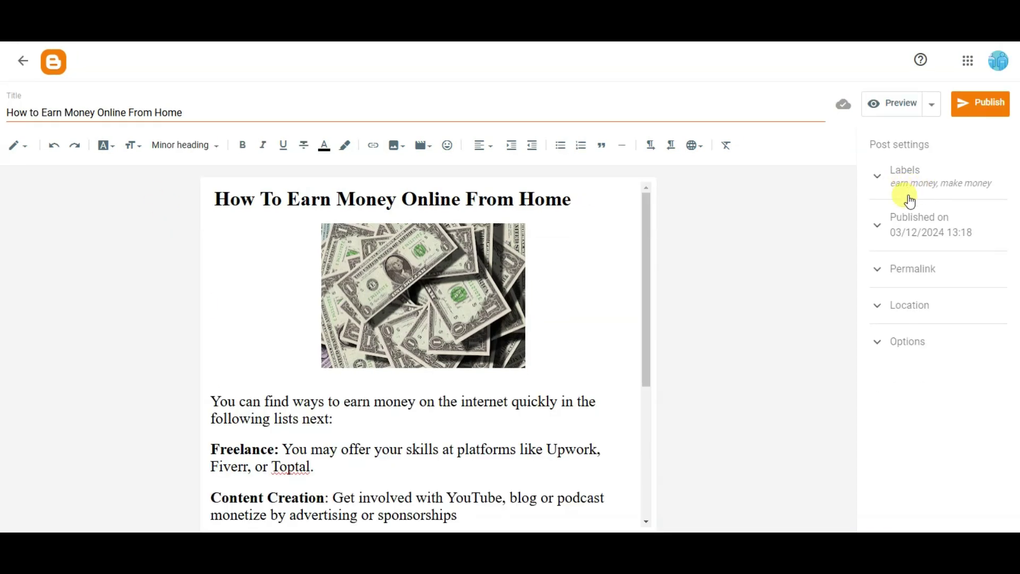
{"action": "left_click", "coordinate": [909, 305]}
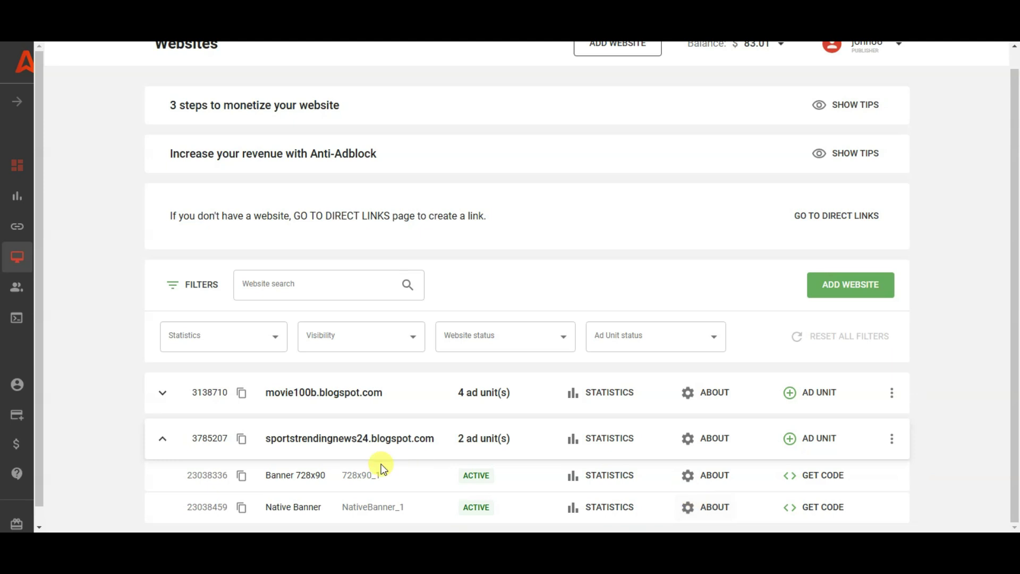
- Copy the Banner 728x90 code from Adsterra into the Blogger post's HTML, below the heading and after the article, and return to Compose view
{"action": "left_click", "coordinate": [828, 479]}
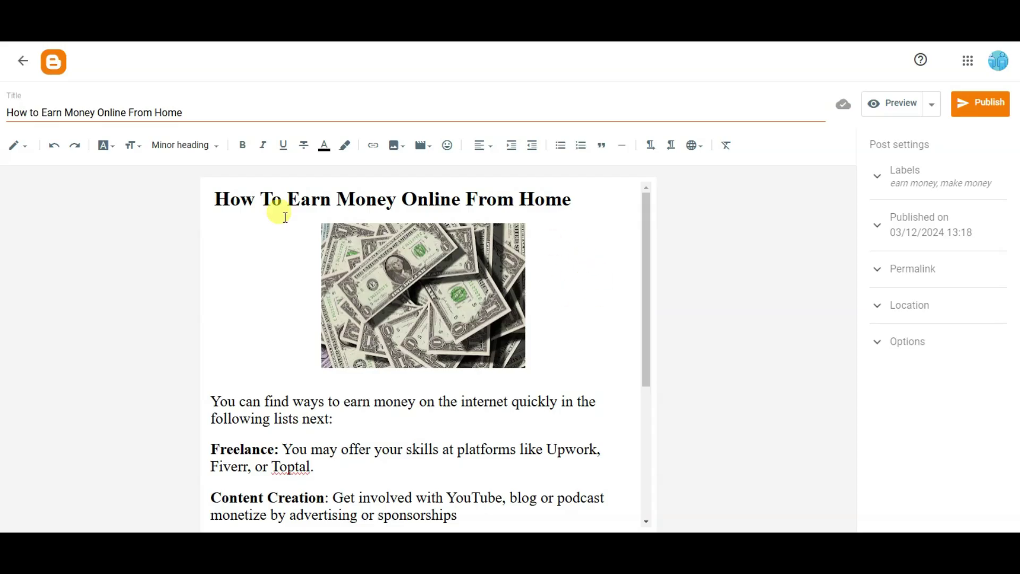
{"action": "left_click", "coordinate": [17, 148]}
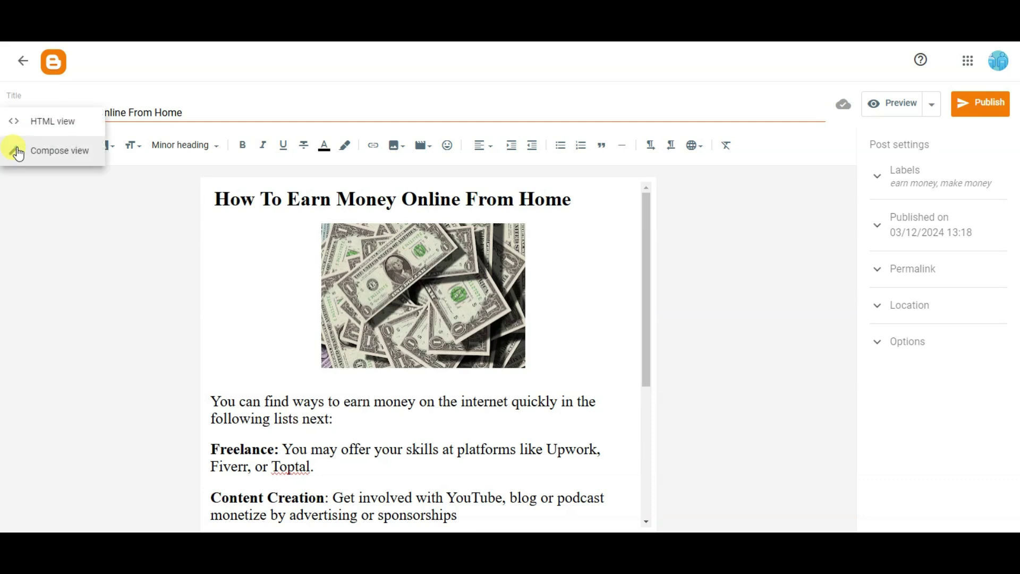
{"action": "left_click", "coordinate": [53, 128]}
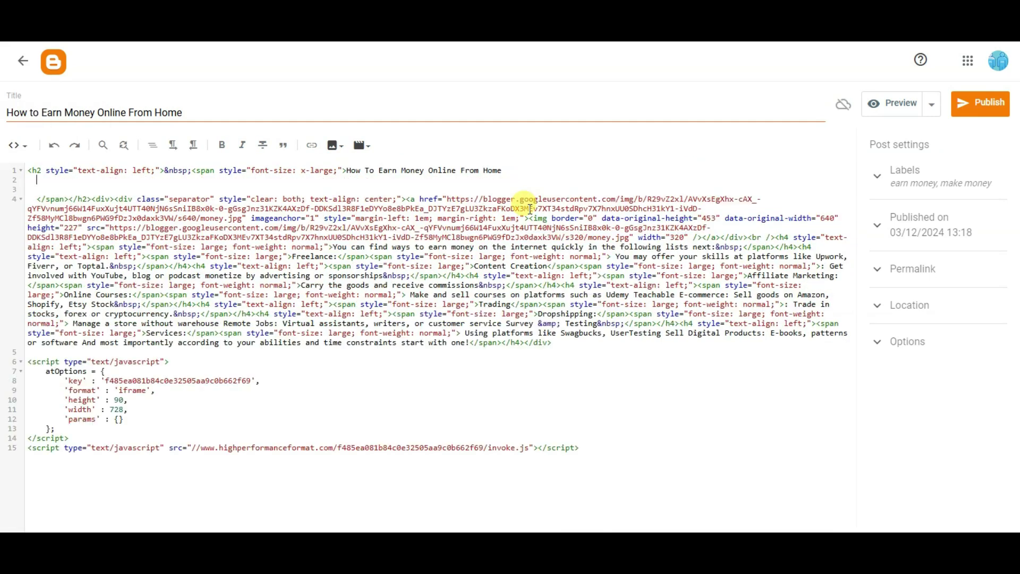
{"action": "key", "text": "ctrl+v"}
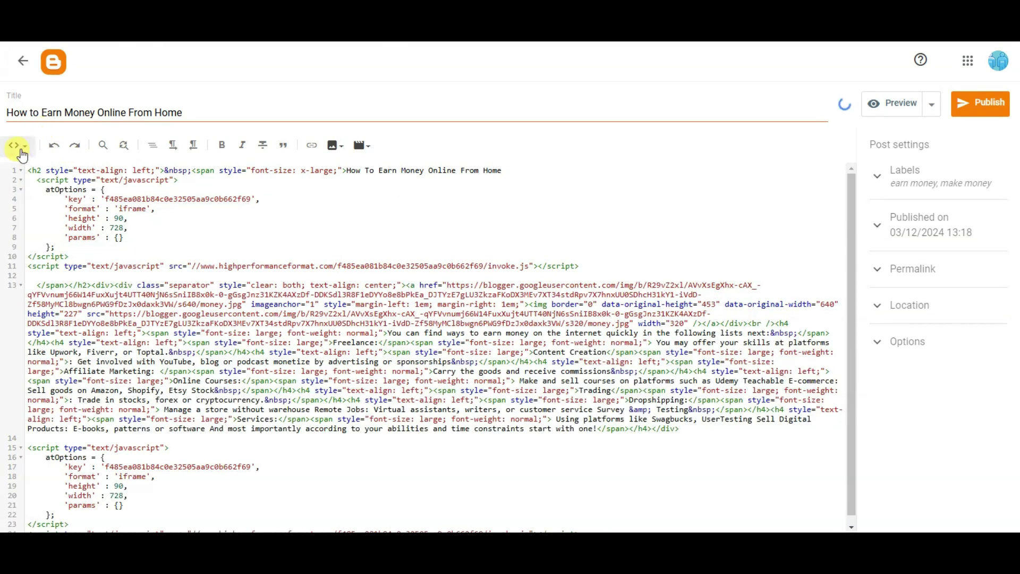
{"action": "left_click", "coordinate": [23, 150]}
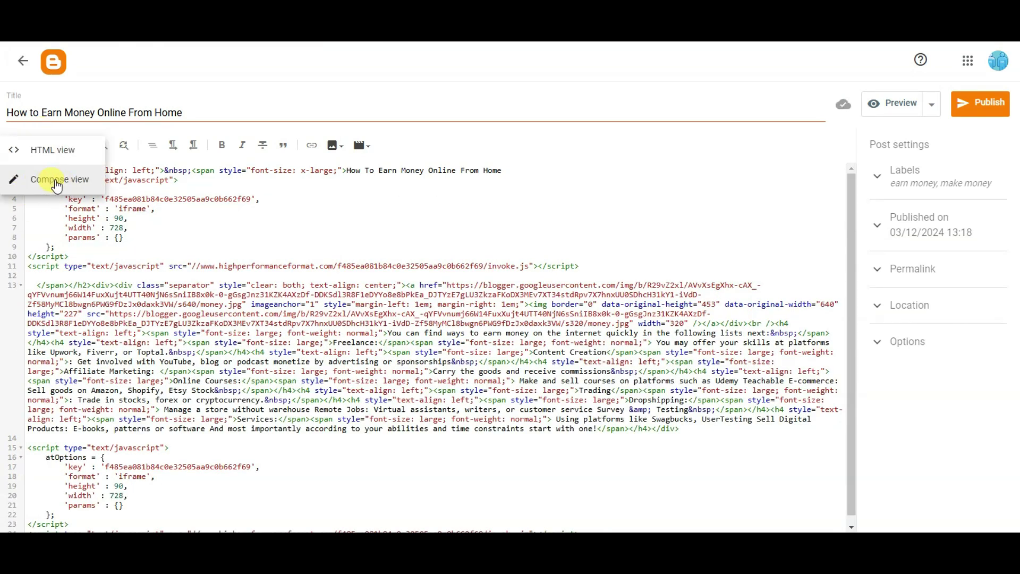
{"action": "left_click", "coordinate": [57, 180]}
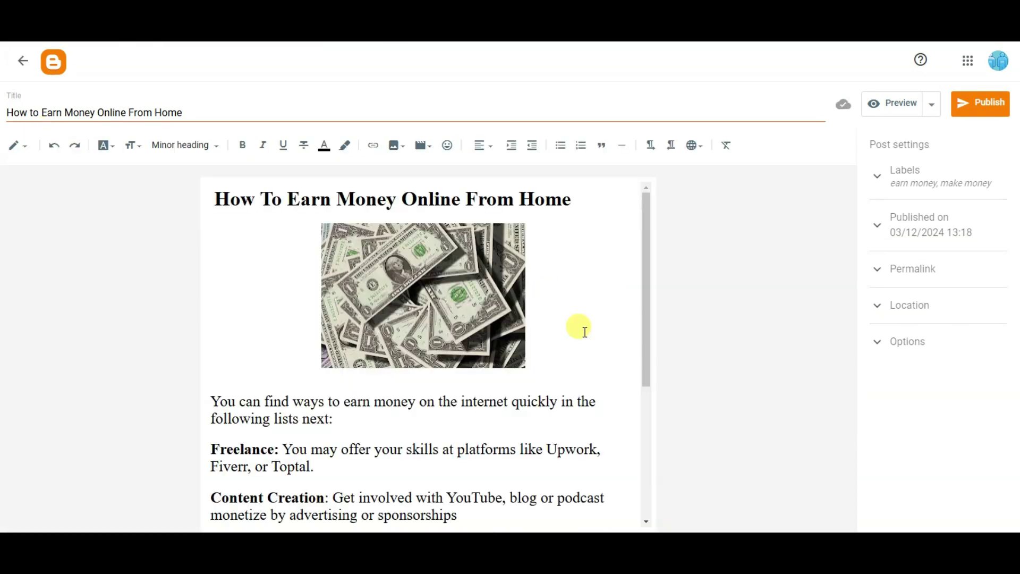
- Publish the post and open the live blog to check the banner ads above and below the article
{"action": "left_click", "coordinate": [986, 112]}
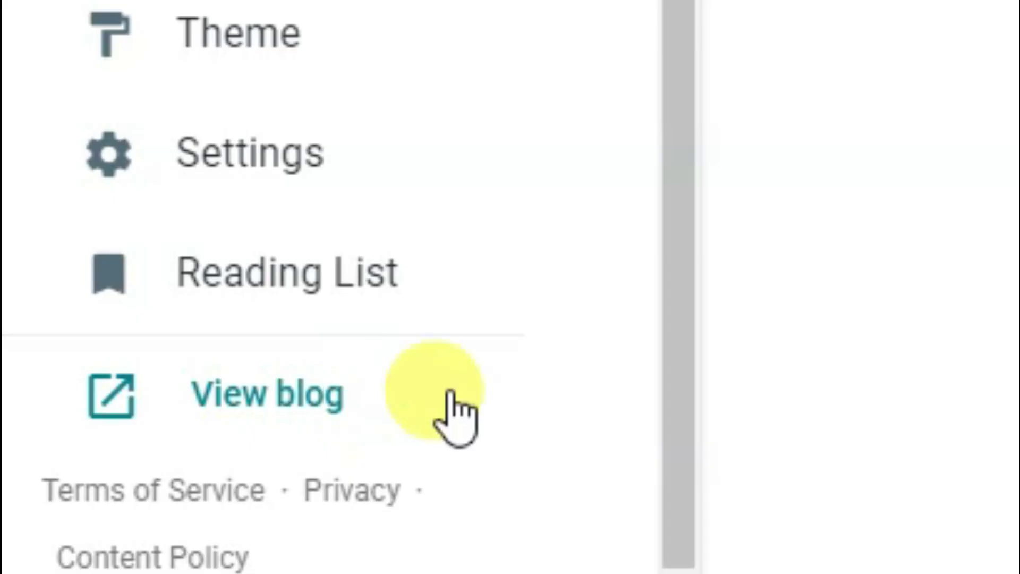
{"action": "left_click", "coordinate": [258, 391]}
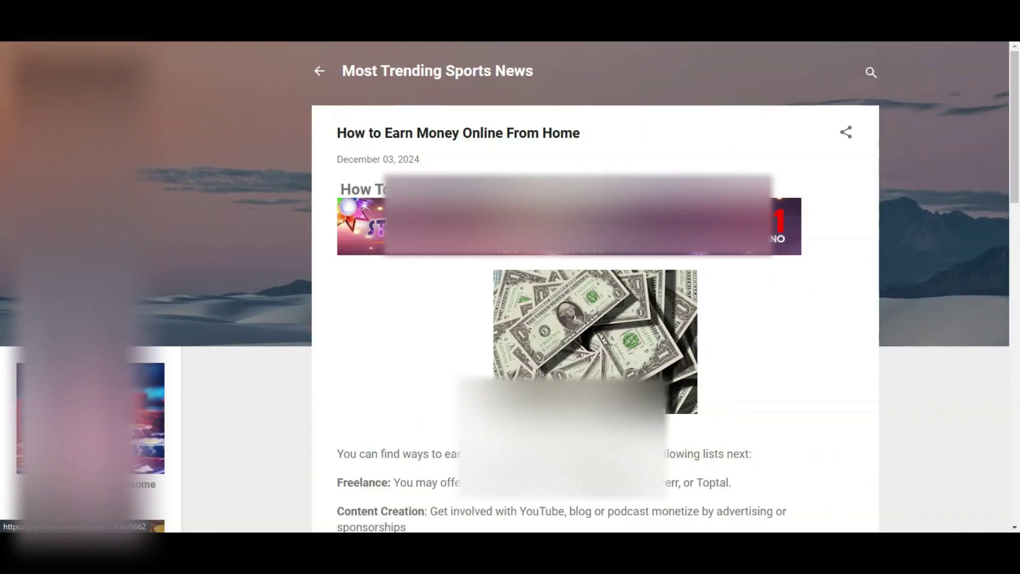
{"action": "scroll", "coordinate": [509, 315], "scroll_direction": "down", "scroll_amount": 6}
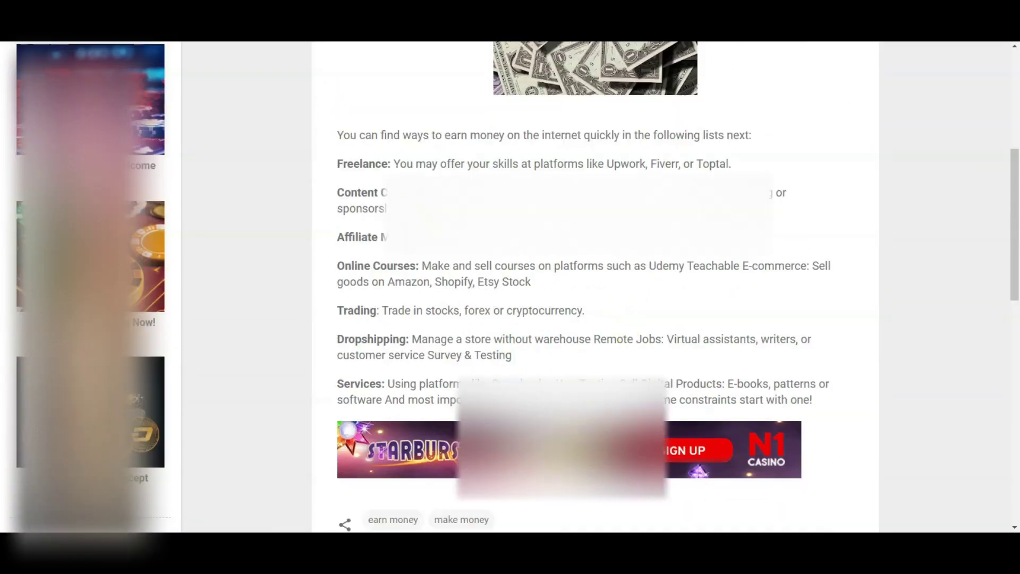
{"action": "scroll", "coordinate": [712, 388], "scroll_direction": "up", "scroll_amount": 6}
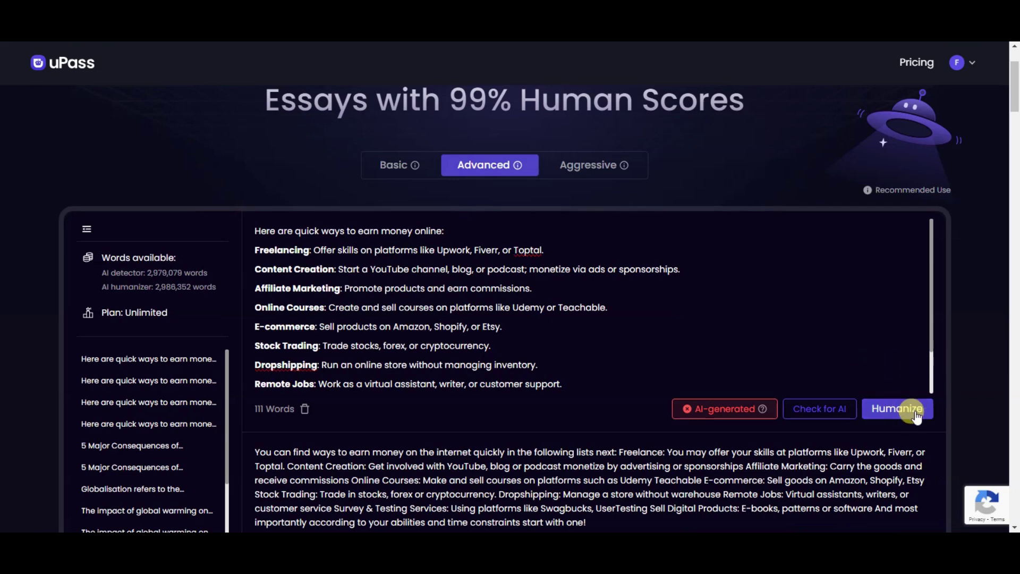
- Switch to uPass to review the humanized article and the free plan's available words for the AI detector and humanizer
{"action": "scroll", "coordinate": [898, 409], "scroll_direction": "down", "scroll_amount": 3}
{"action": "triple_click", "coordinate": [581, 341]}
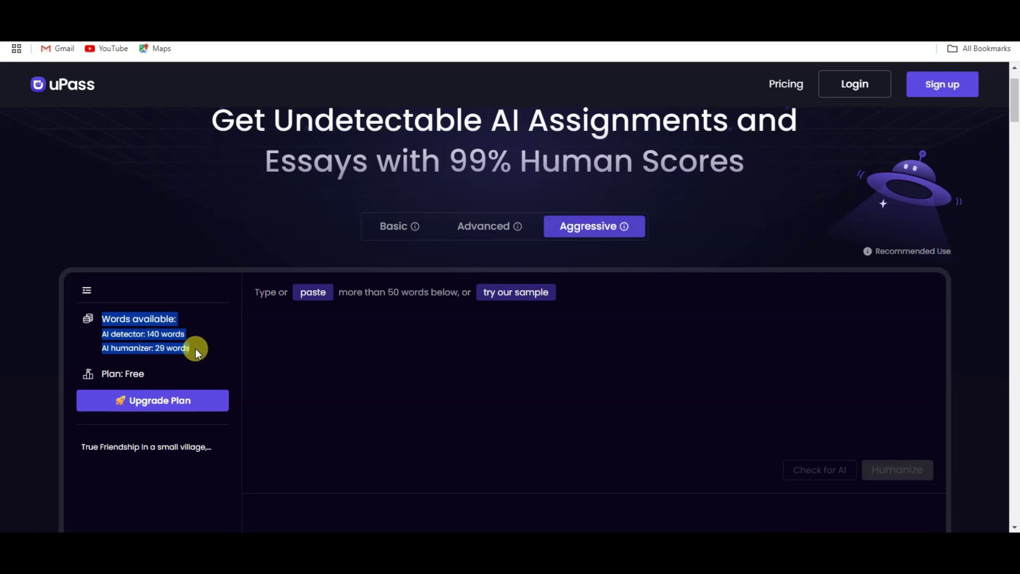
{"action": "left_click", "coordinate": [178, 337]}
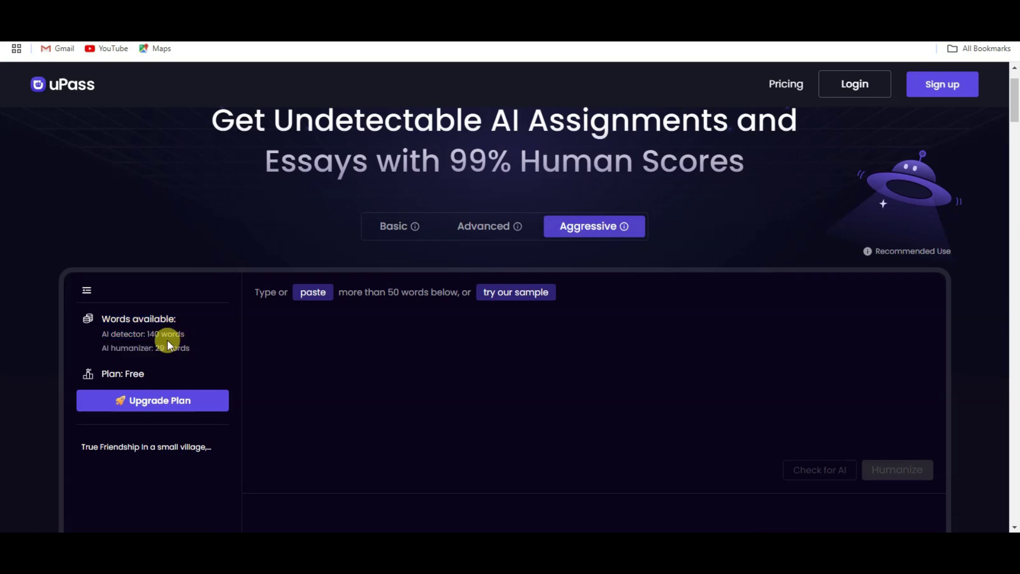
{"action": "left_click", "coordinate": [210, 343]}
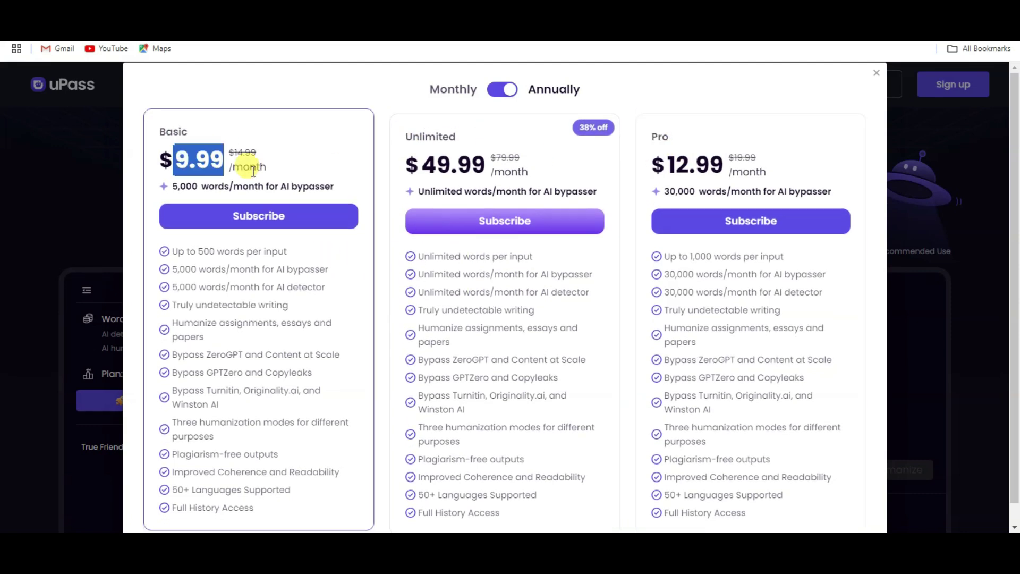
- Compare the Basic and Unlimited plans' prices and monthly word allowances, and open the checkout for the annual Unlimited subscription
{"action": "left_click", "coordinate": [246, 169]}
{"action": "left_click_drag", "start_coordinate": [267, 171], "coordinate": [239, 190]}
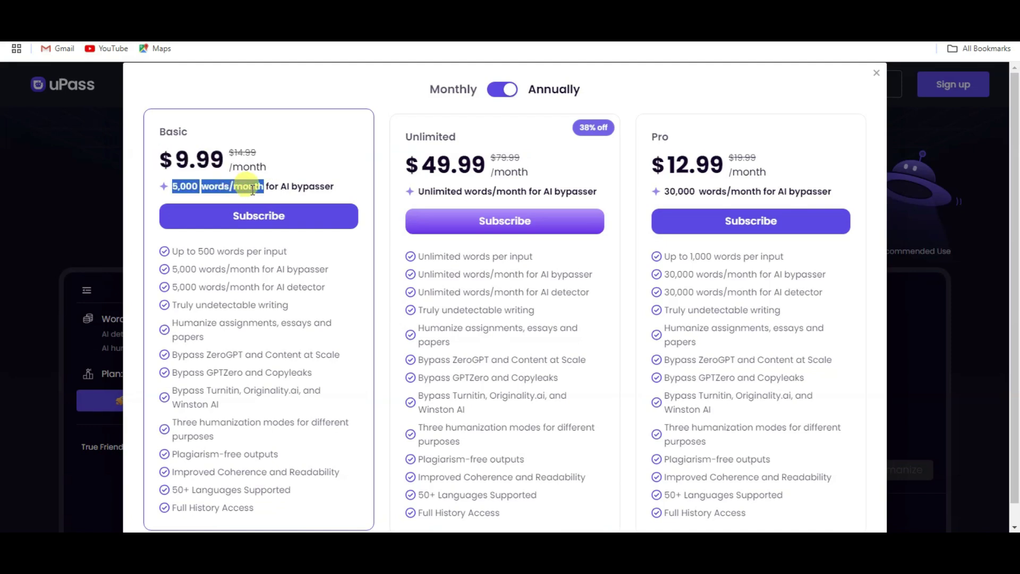
{"action": "left_click", "coordinate": [257, 169]}
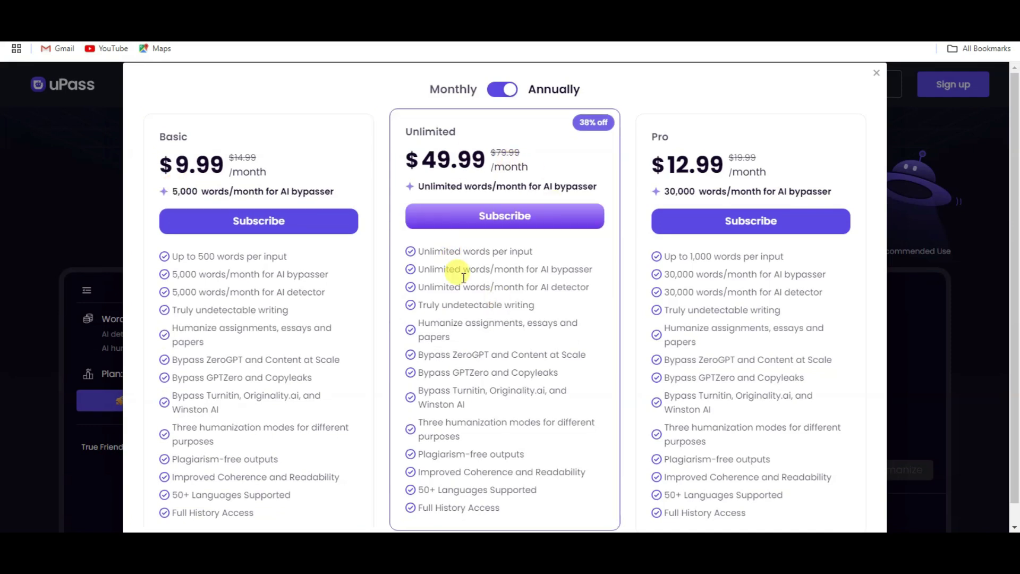
{"action": "left_click_drag", "start_coordinate": [418, 187], "coordinate": [528, 191]}
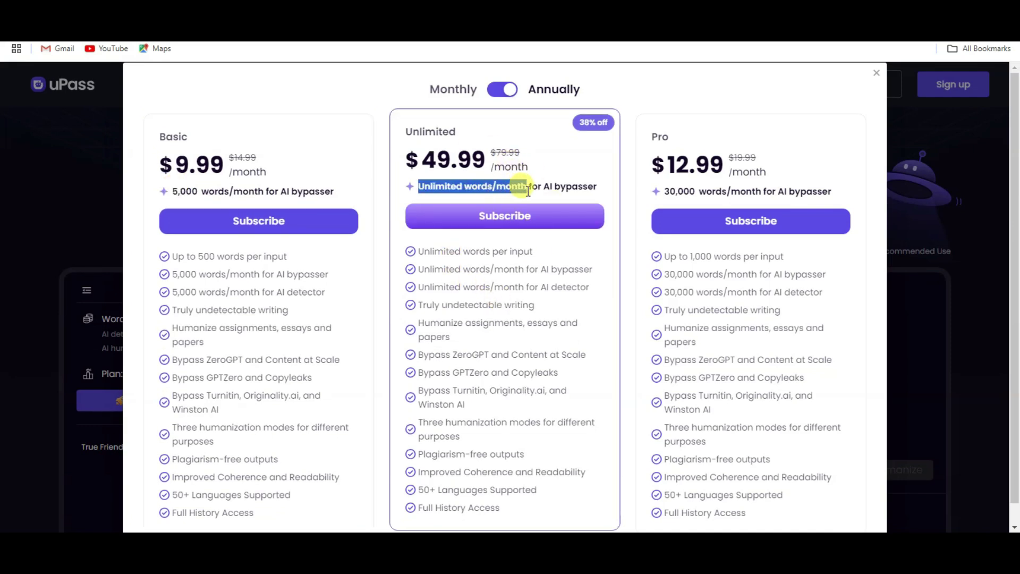
{"action": "left_click", "coordinate": [431, 191]}
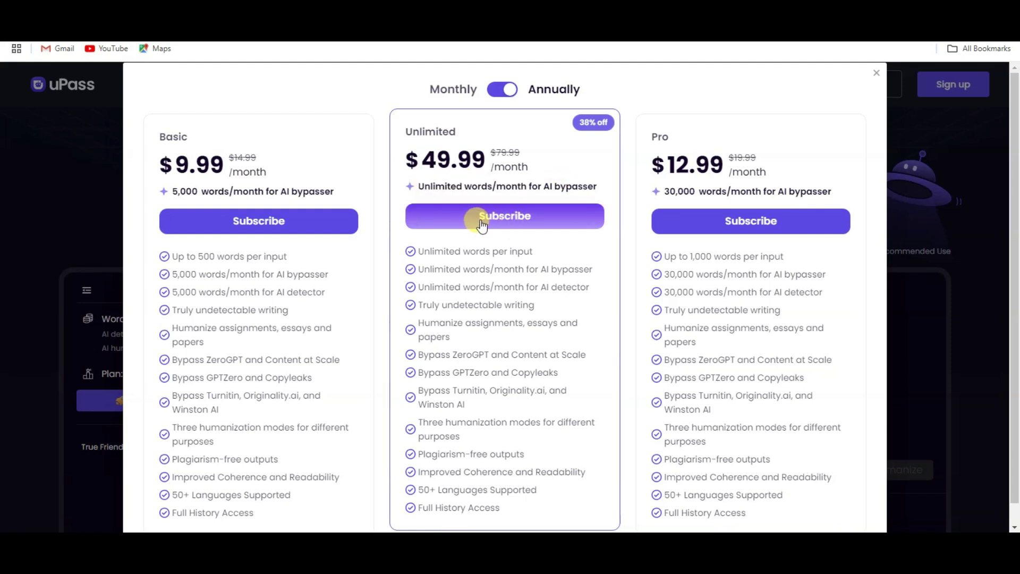
{"action": "left_click", "coordinate": [498, 222]}
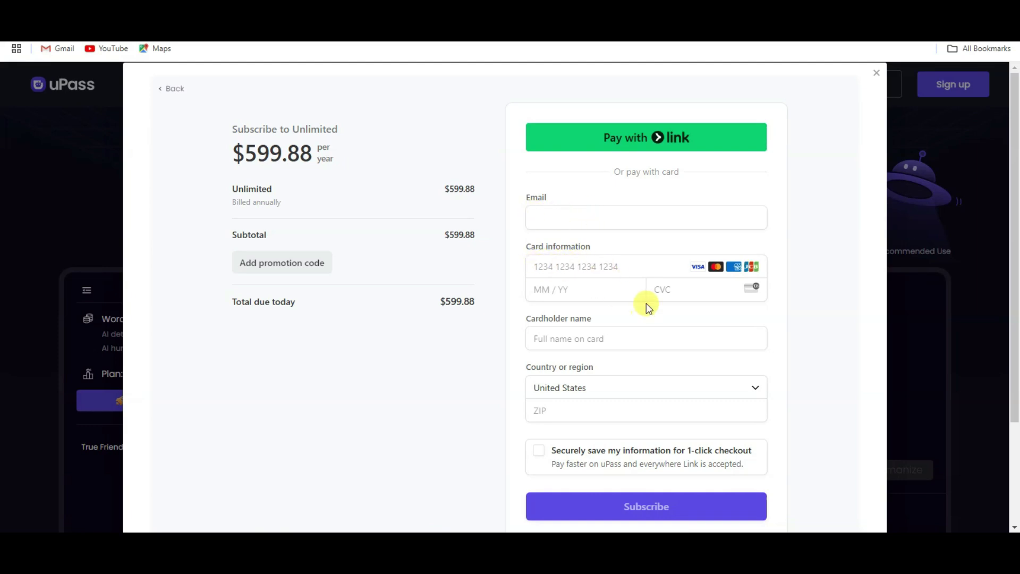
- Review the email, card, cardholder and billing region fields in the Unlimited plan's checkout form, placing the cursor in the ZIP field
{"action": "scroll", "coordinate": [579, 281], "scroll_direction": "down", "scroll_amount": 1}
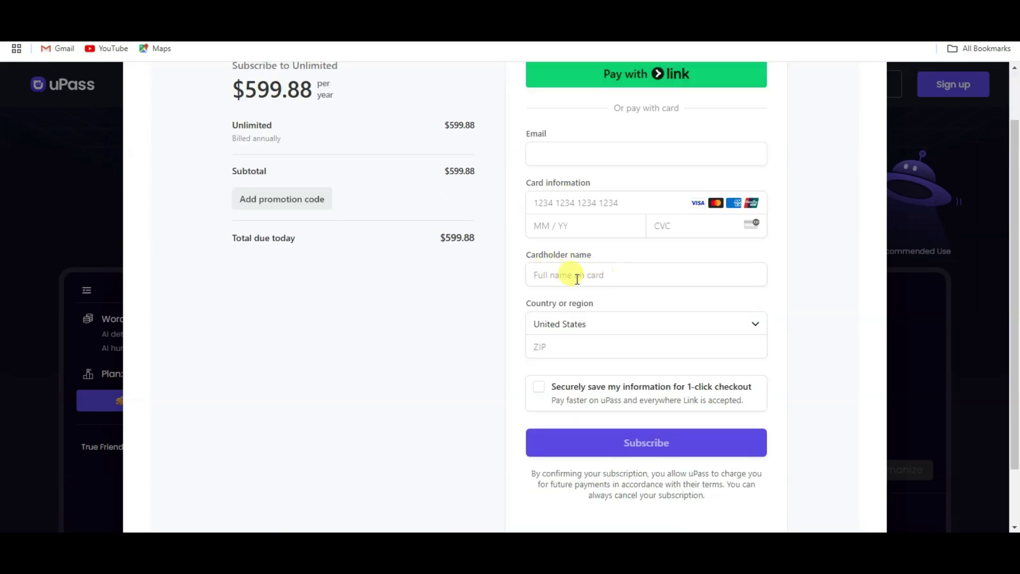
{"action": "scroll", "coordinate": [577, 279], "scroll_direction": "down", "scroll_amount": 1}
{"action": "left_click", "coordinate": [576, 285]}
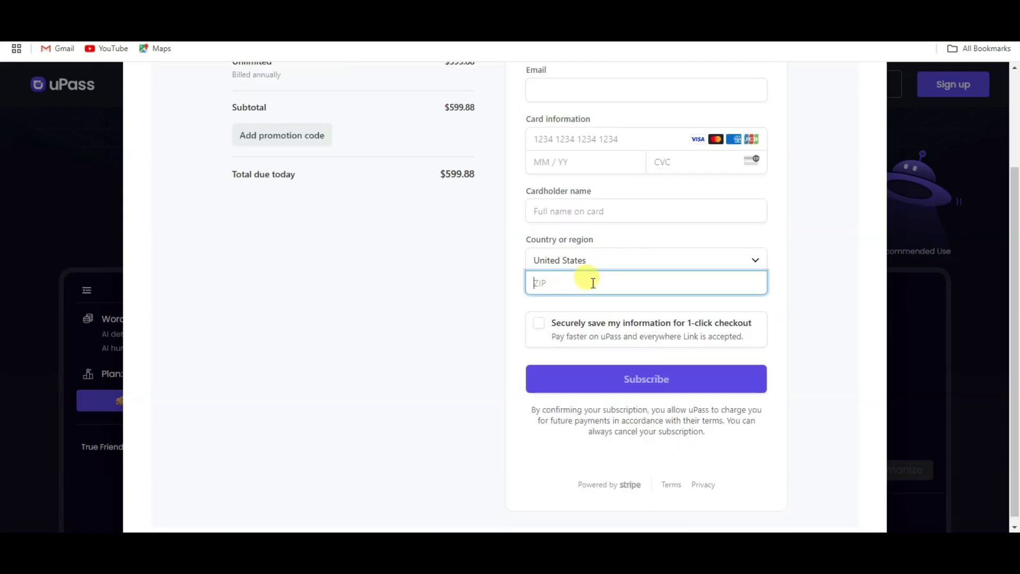
{"action": "scroll", "coordinate": [688, 441], "scroll_direction": "up", "scroll_amount": 2}
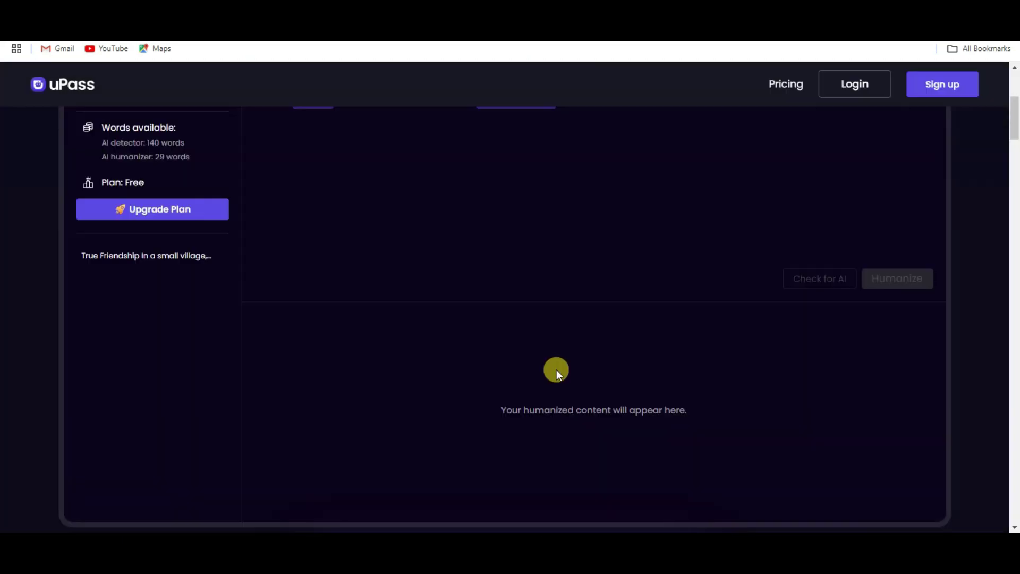
- Look over the uPass homepage, open the sign-up form to review its email and Google options, and dismiss it
{"action": "scroll", "coordinate": [556, 368], "scroll_direction": "down", "scroll_amount": 3}
{"action": "scroll", "coordinate": [565, 380], "scroll_direction": "up", "scroll_amount": 5}
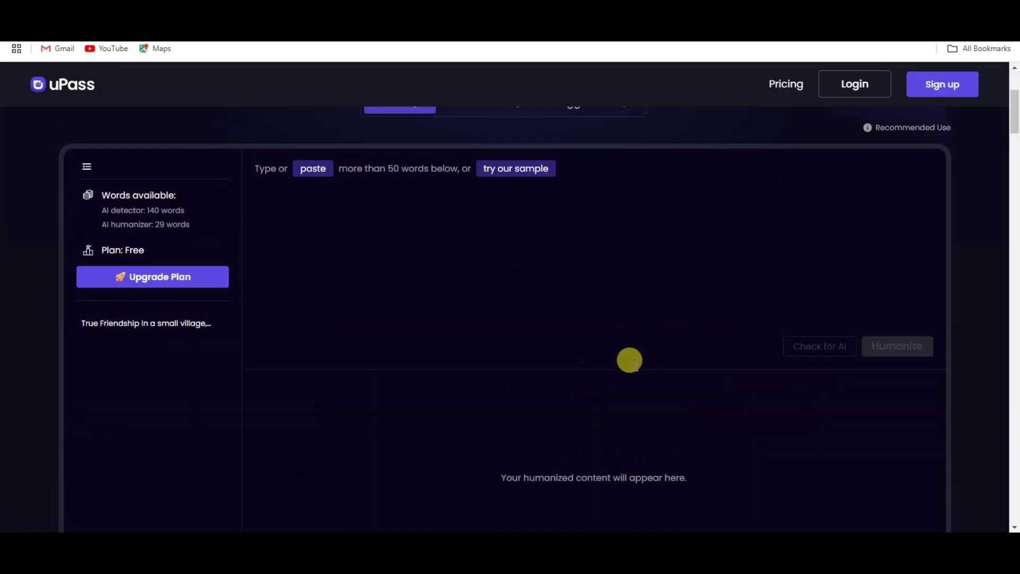
{"action": "scroll", "coordinate": [635, 371], "scroll_direction": "up", "scroll_amount": 3}
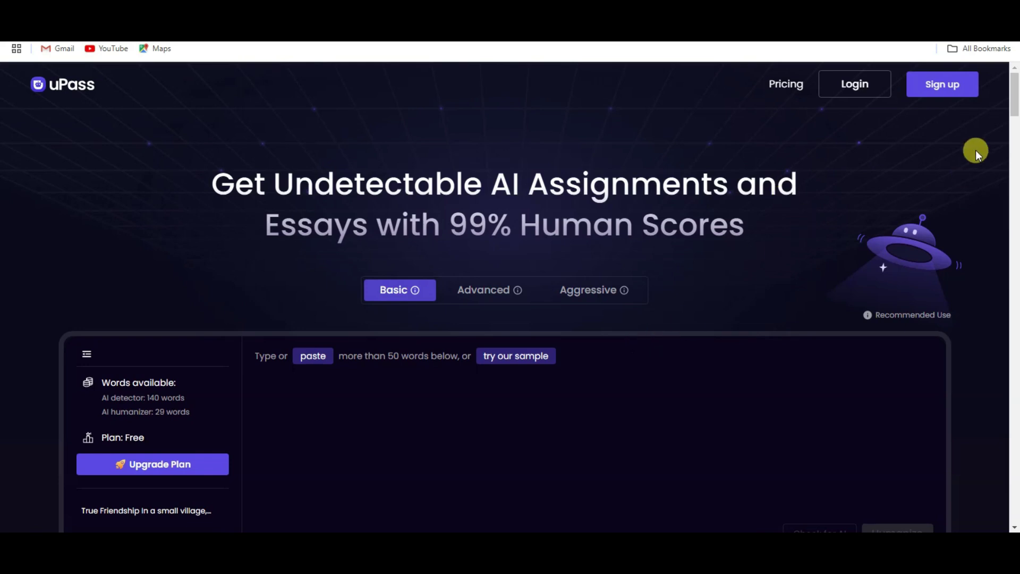
{"action": "left_click", "coordinate": [954, 89]}
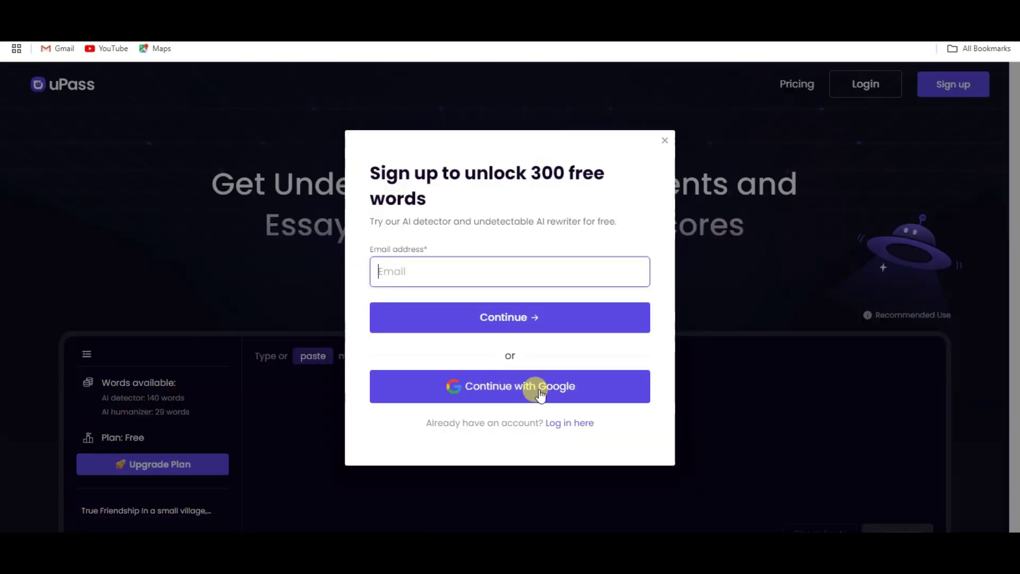
{"action": "left_click", "coordinate": [723, 266]}
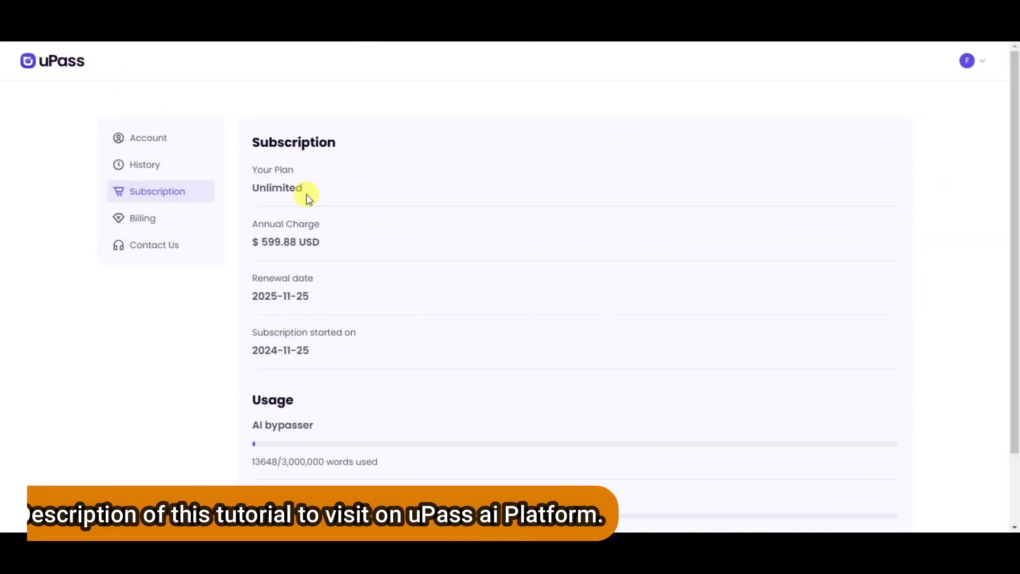
- Examine the account's Unlimited subscription details and the words available for the AI detector and humanizer
{"action": "left_click_drag", "start_coordinate": [307, 194], "coordinate": [249, 144]}
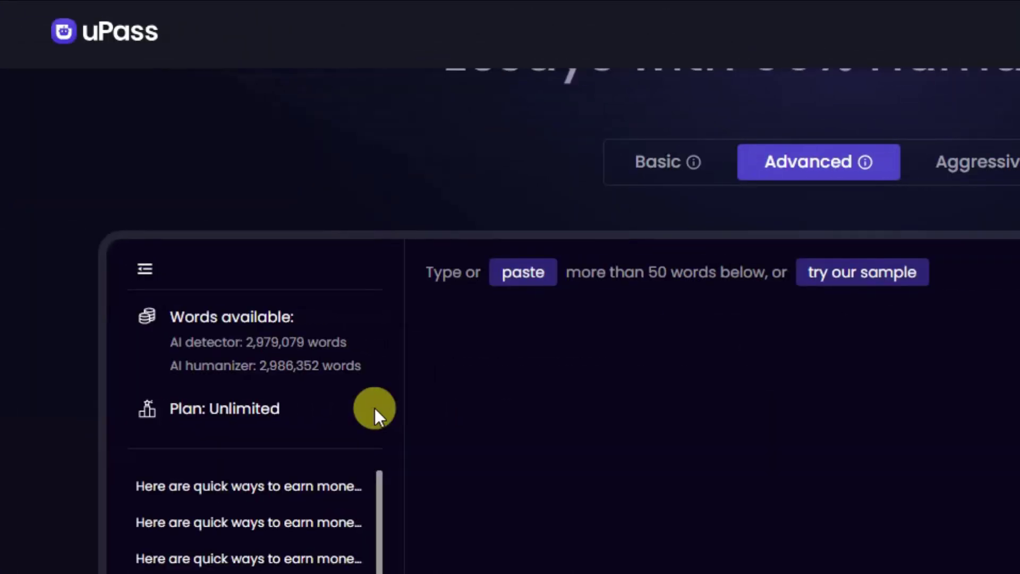
{"action": "triple_click", "coordinate": [374, 408]}
{"action": "left_click", "coordinate": [280, 395]}
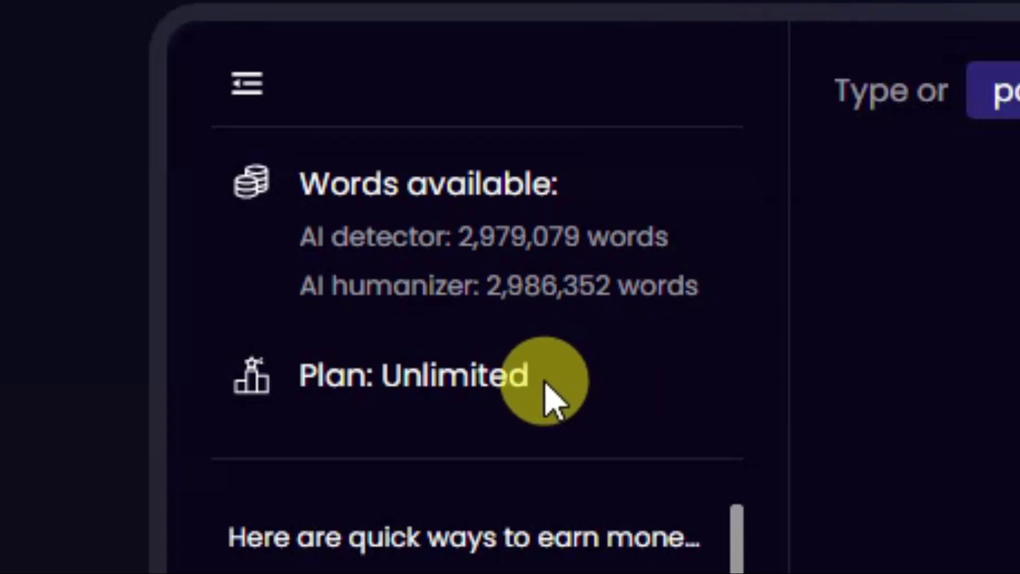
{"action": "left_click_drag", "start_coordinate": [548, 386], "coordinate": [330, 228]}
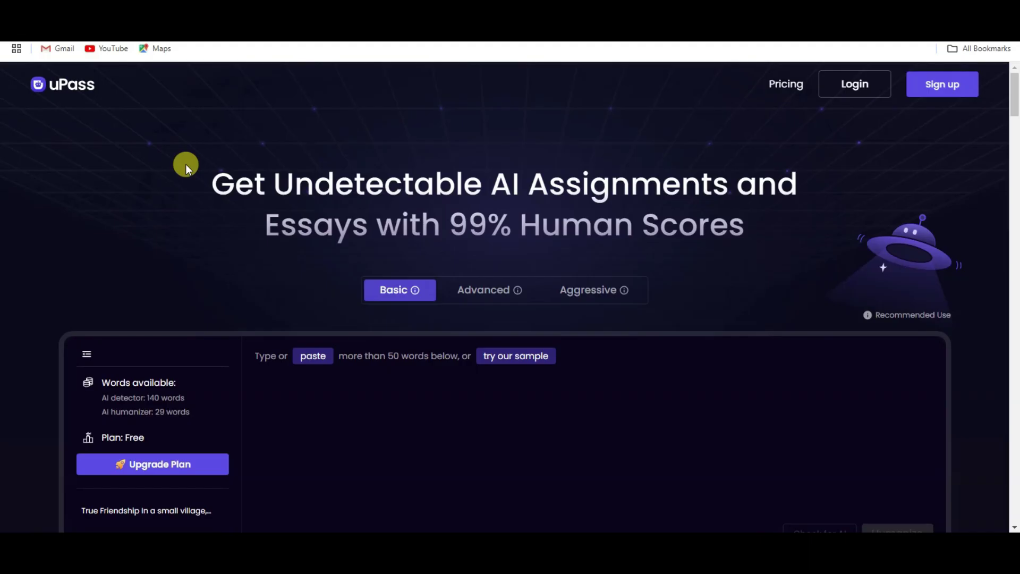